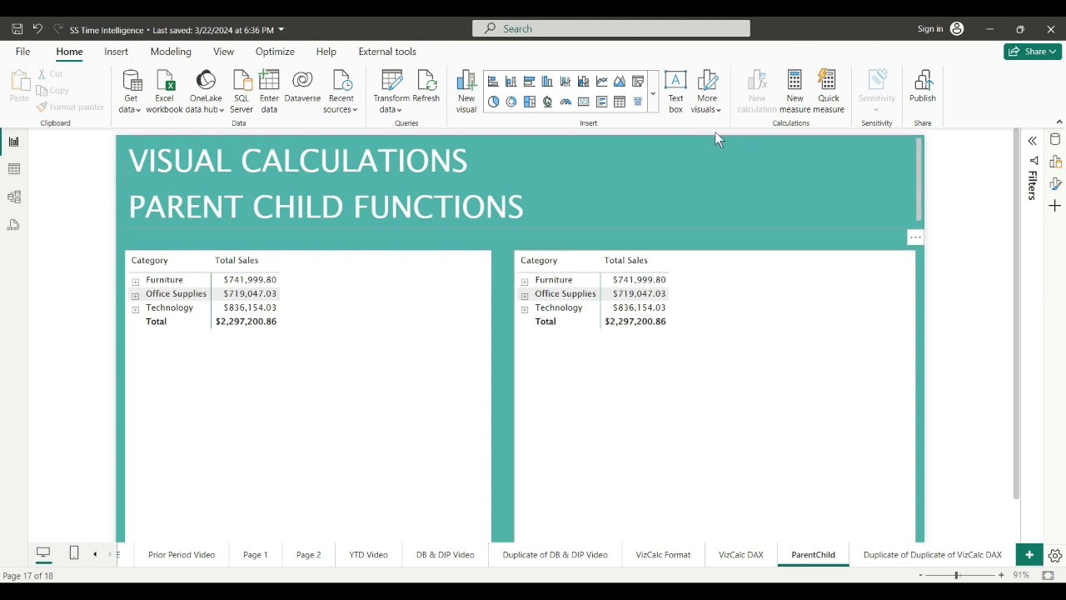
- Select the sales matrices and expand Furniture to view its segments and products
left_click(771, 325)
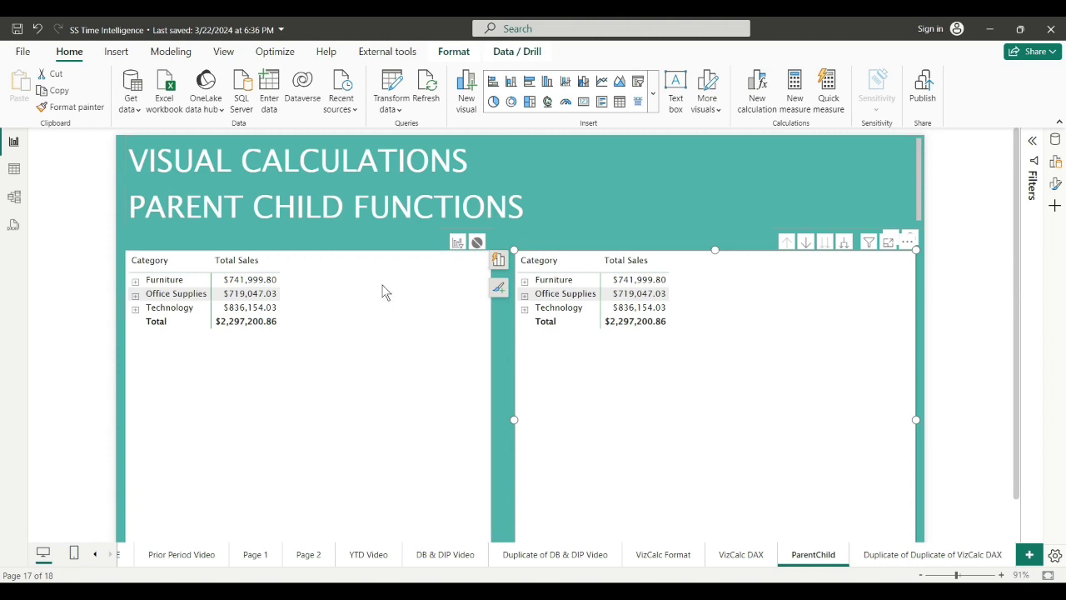
left_click(383, 291)
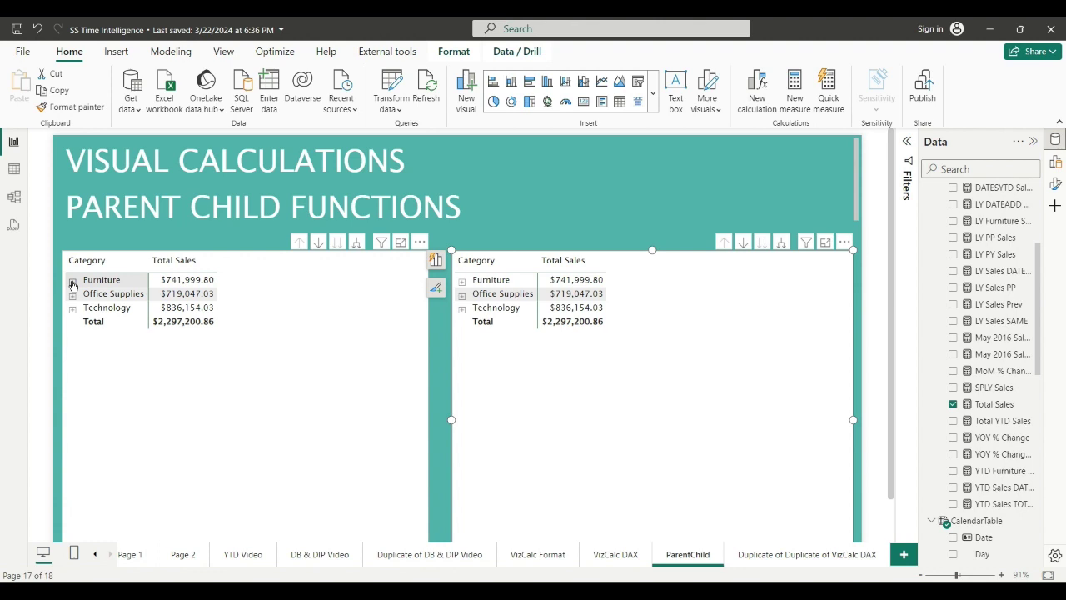
left_click(73, 282)
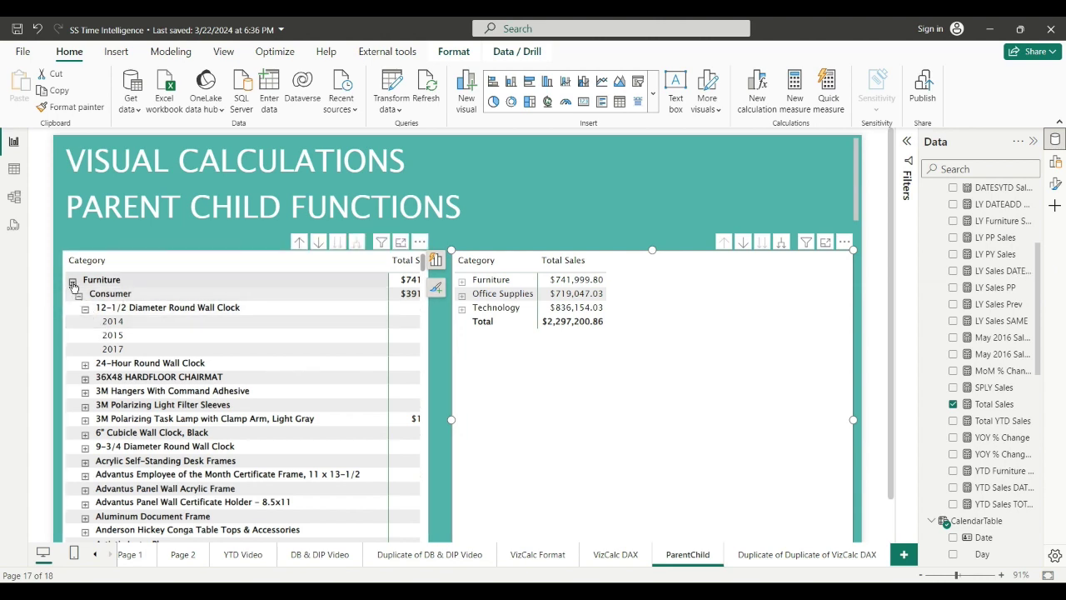
- Collapse Furniture and start a new visual calculation on the left sales matrix
left_click(72, 282)
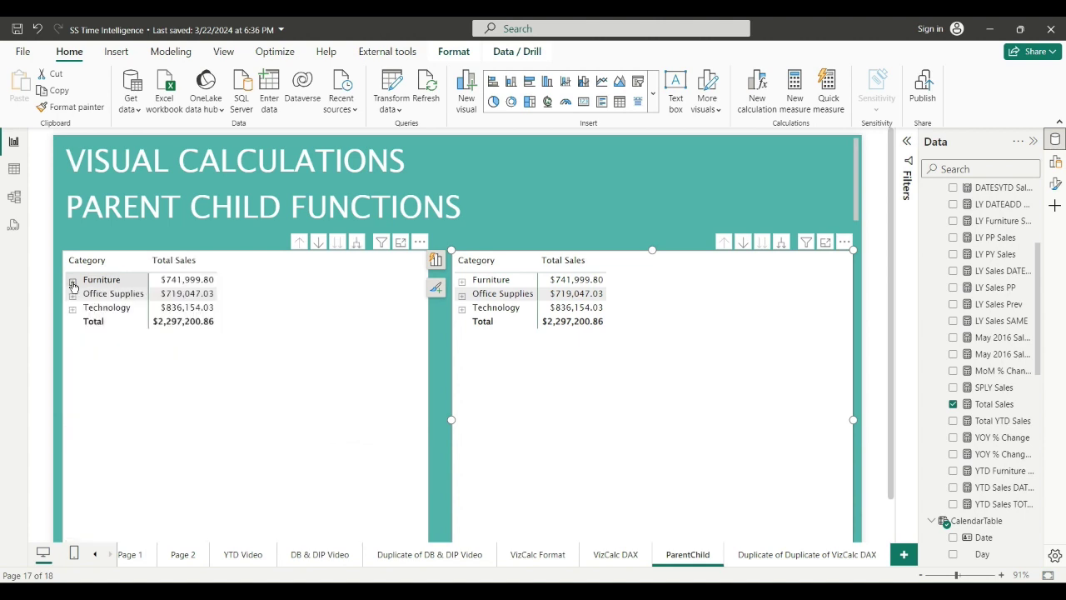
left_click(281, 298)
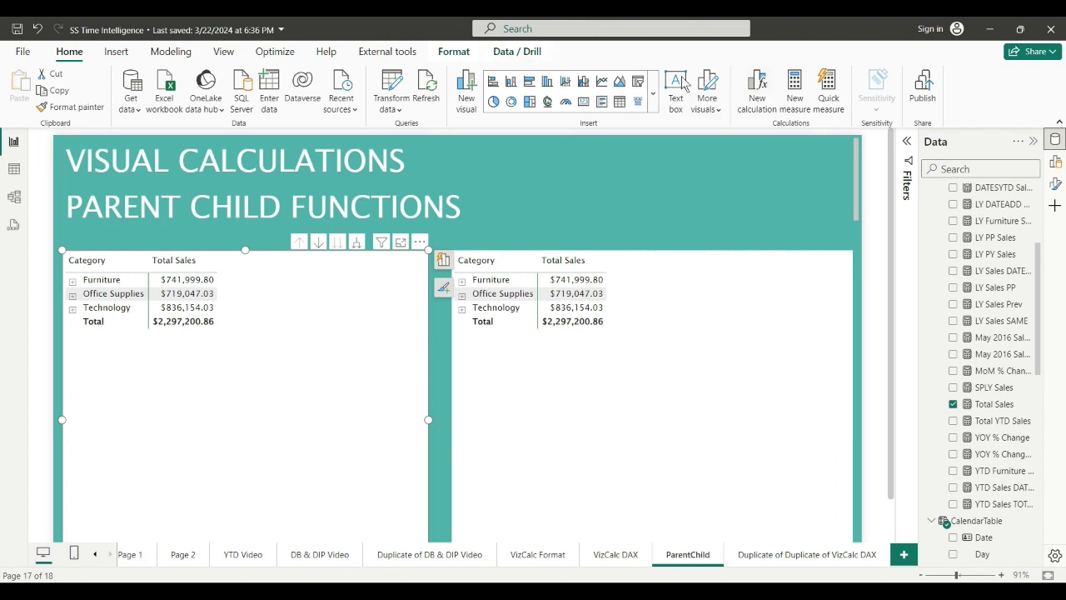
left_click(755, 89)
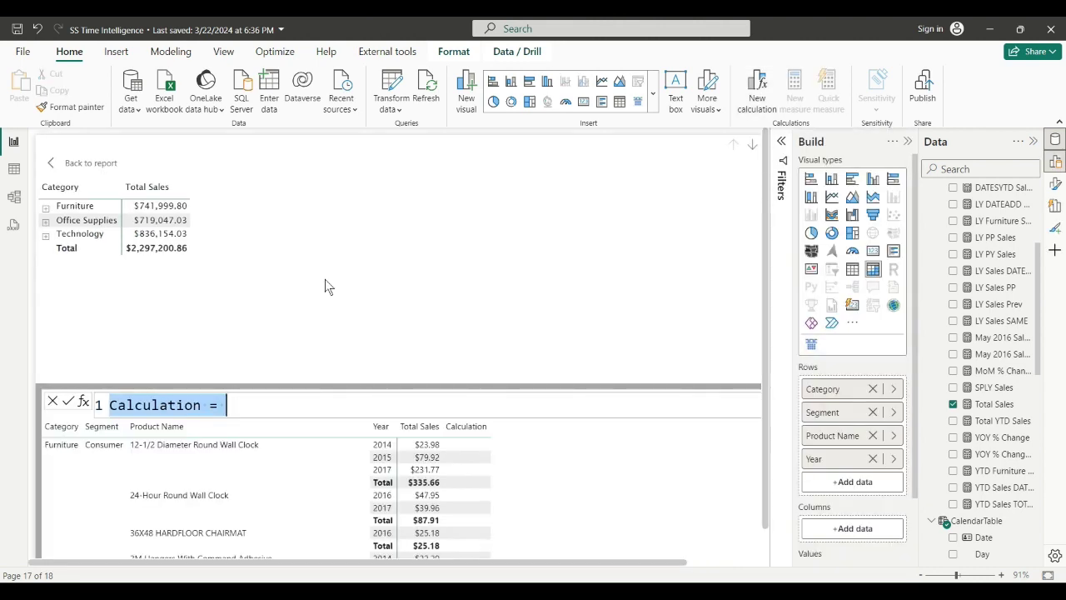
- Insert the Percent of parent template and replace its first [Field] with [Total Sales]
left_click(83, 402)
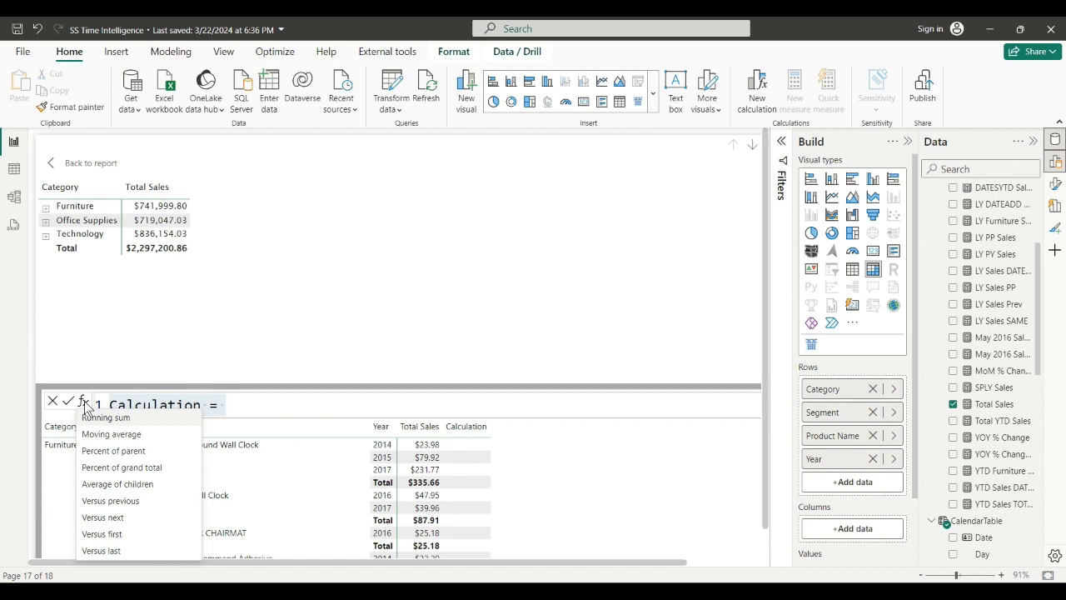
left_click(113, 452)
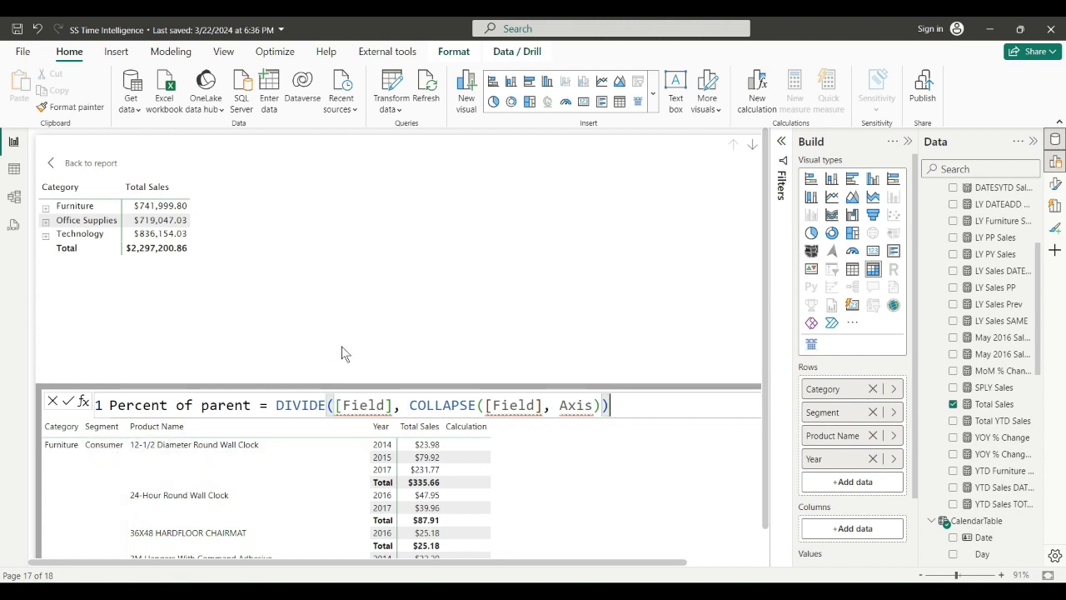
left_click_drag(341, 404, 388, 404)
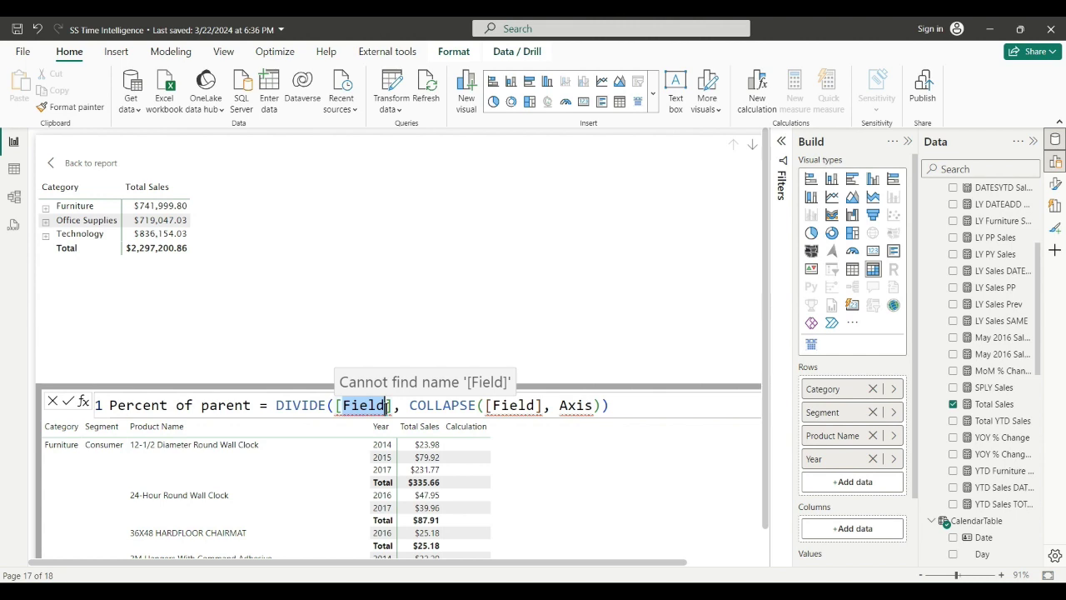
type("To")
key("Tab")
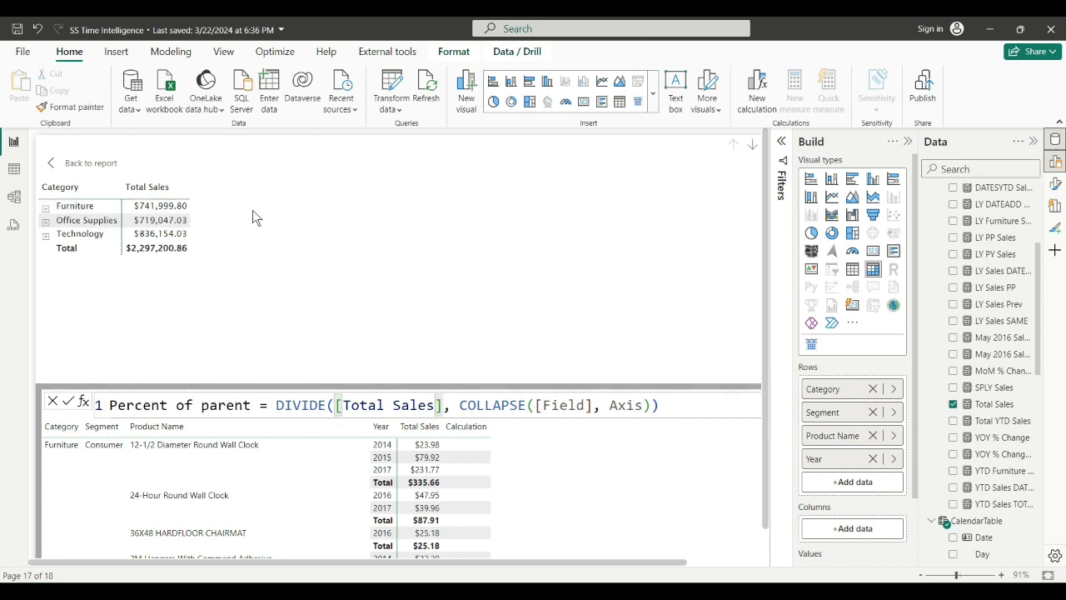
- Complete the formula as DIVIDE([Total Sales], COLLAPSE([Total Sales], ROWS)) and apply it
left_click(538, 405)
left_click_drag(539, 405, 588, 408)
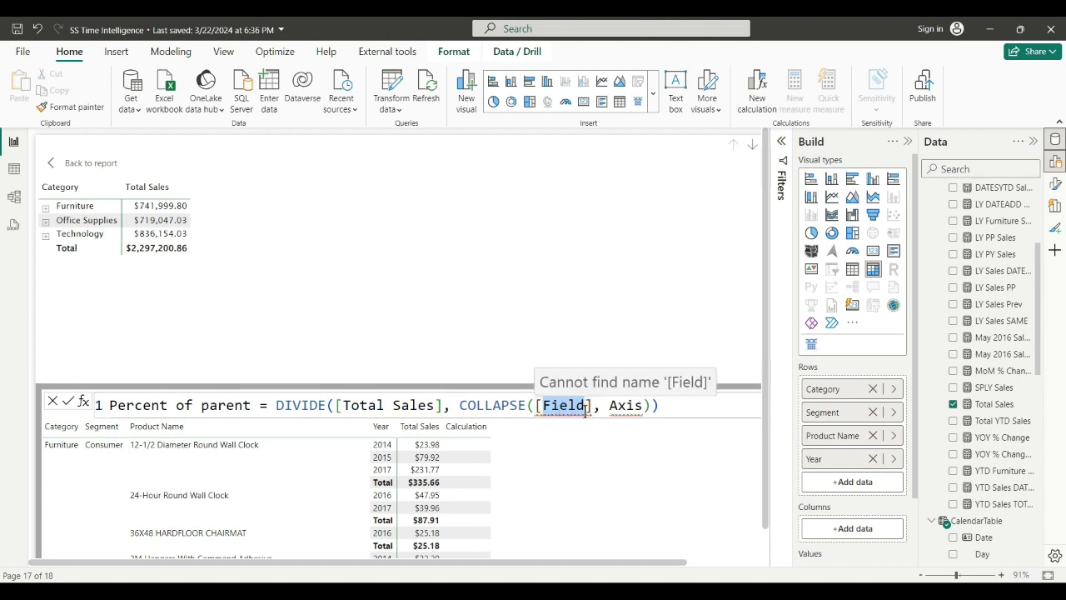
type("to")
key("Tab")
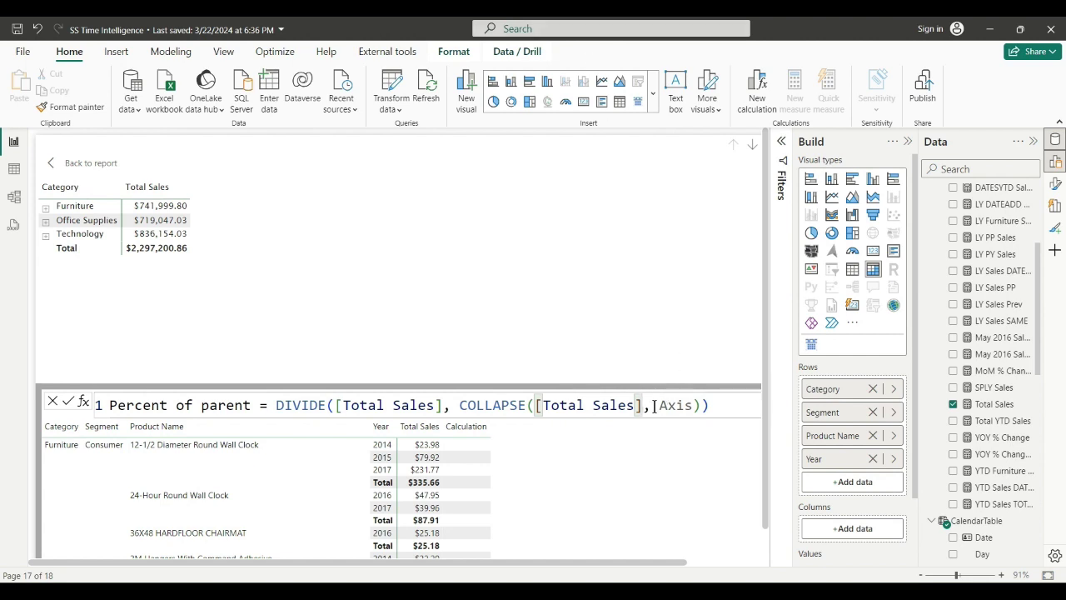
left_click_drag(658, 405, 689, 404)
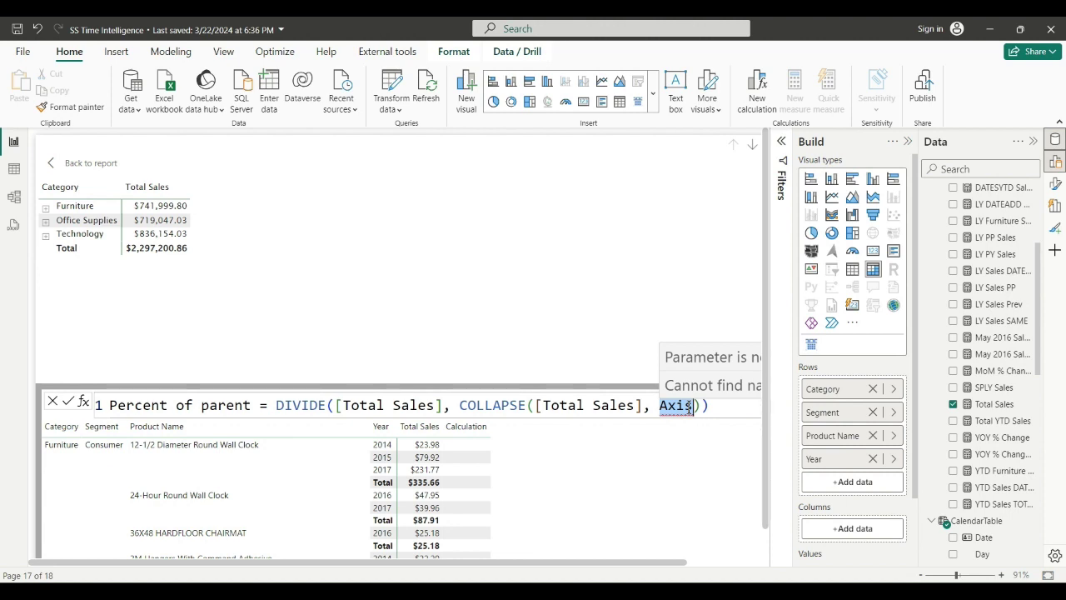
type("r")
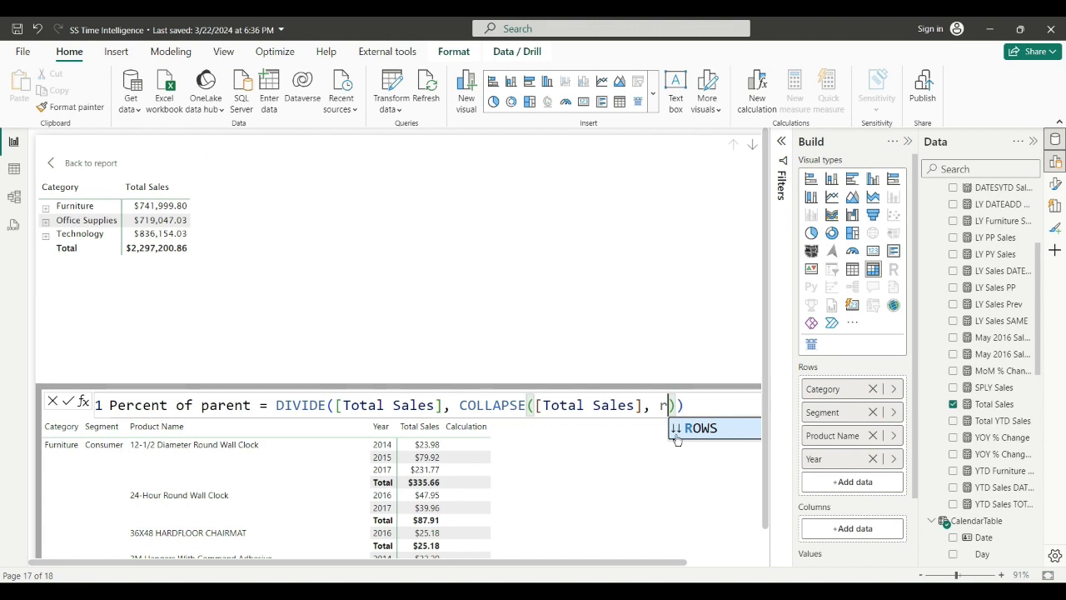
left_click(677, 437)
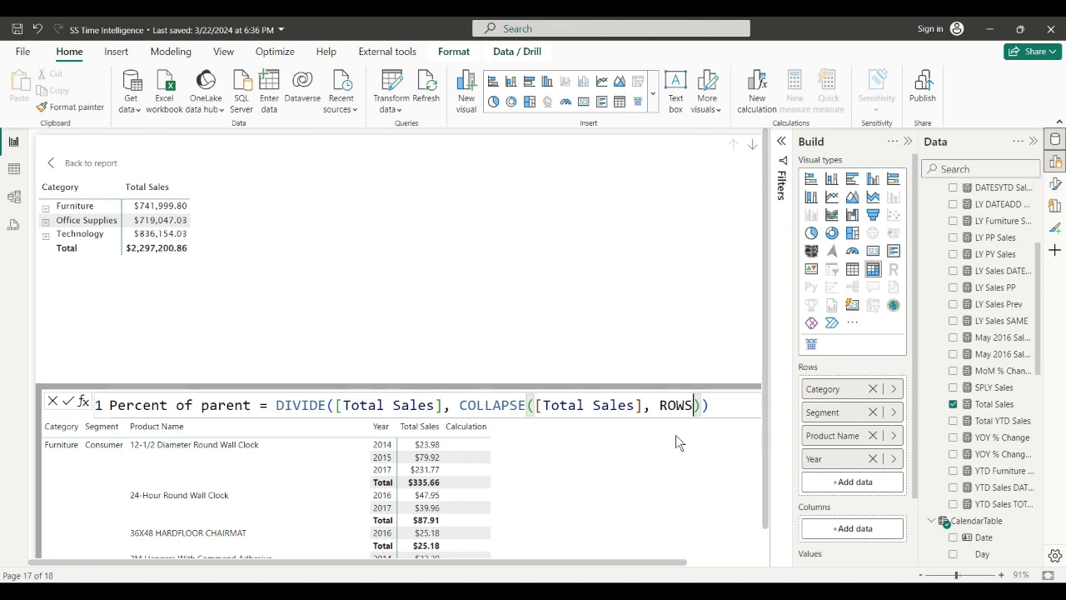
key("Return")
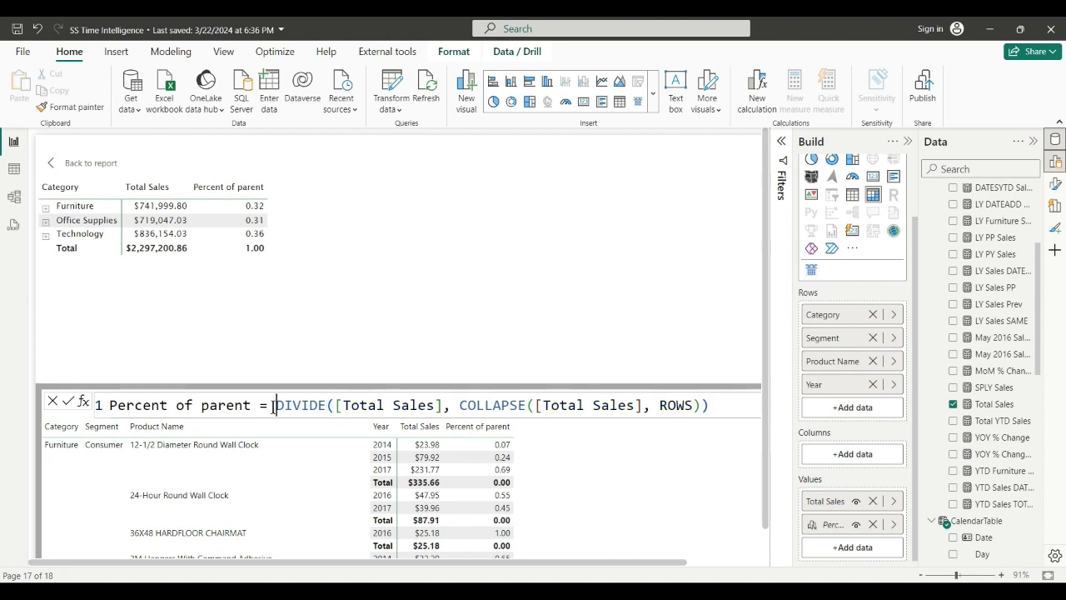
double_click(279, 406)
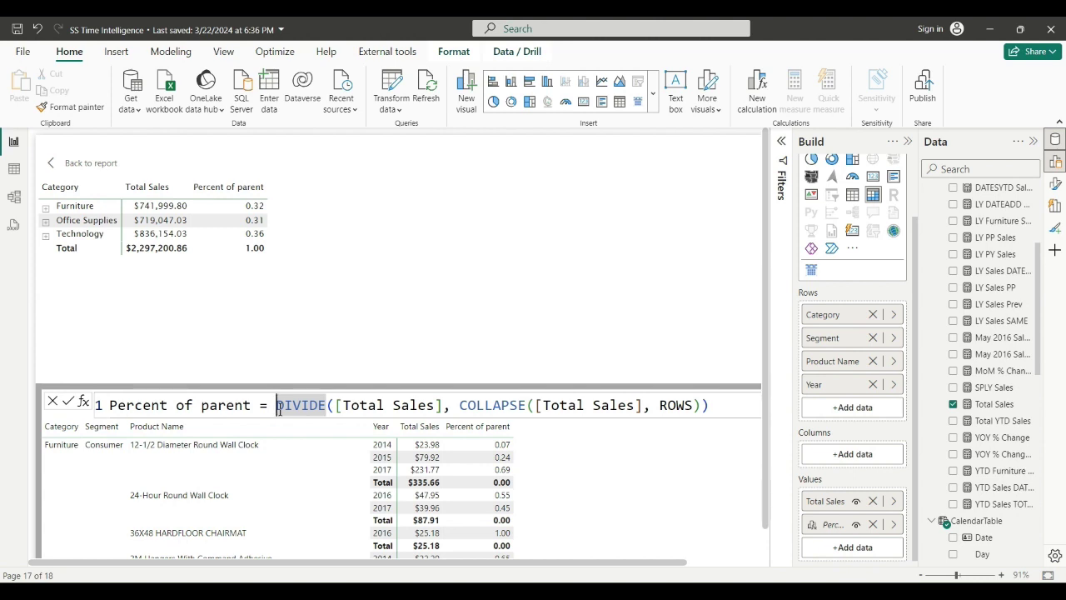
- Wrap the Percent of parent expression in FORMAT(..., "PERCENT") so Furniture shows 32.30%
left_click(280, 406)
type("FORMAT")
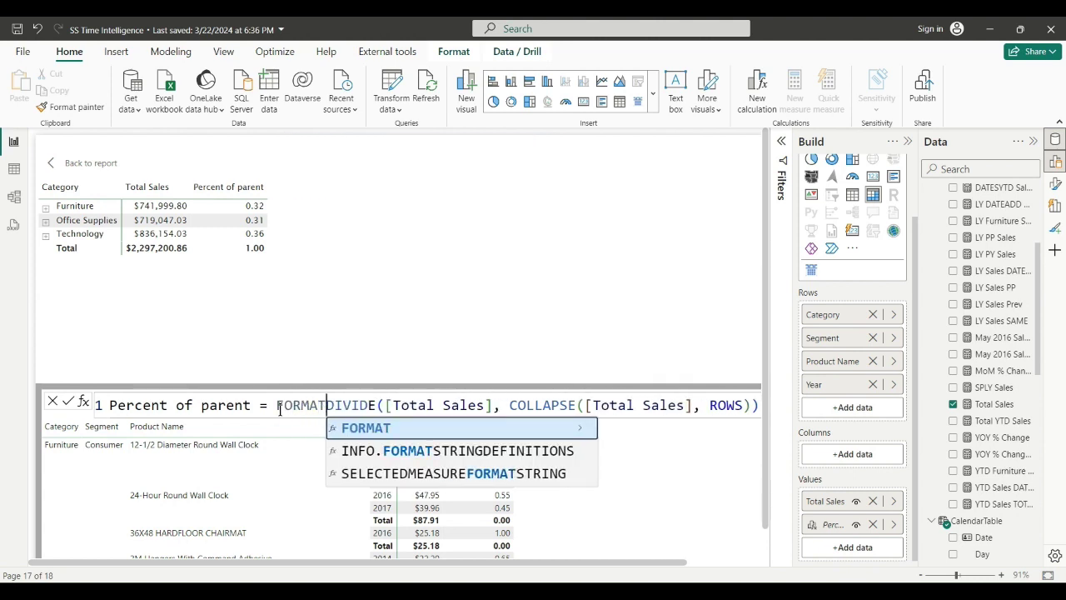
type("(")
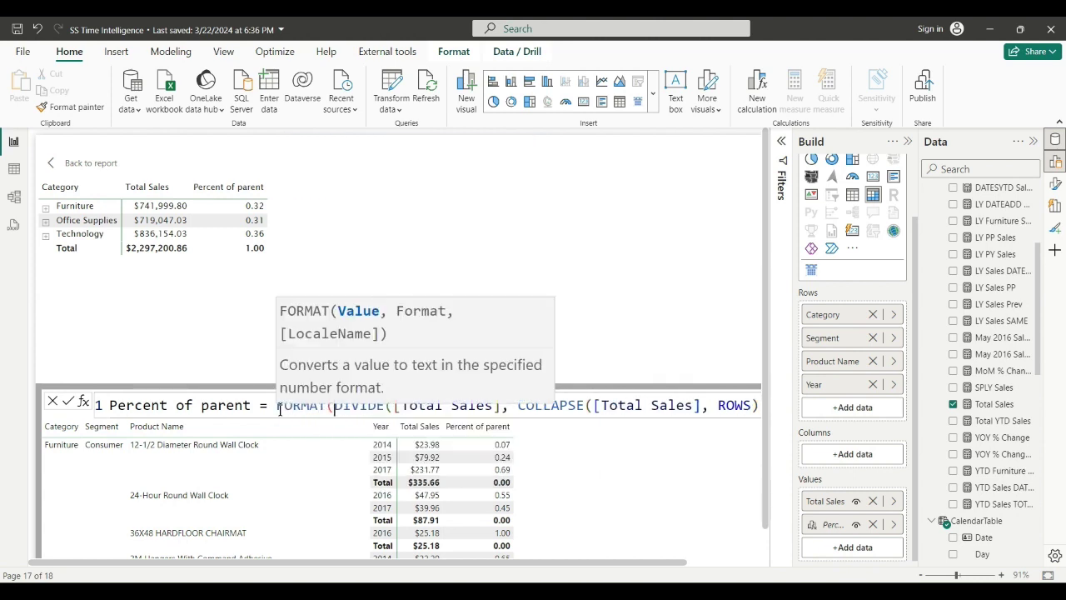
left_click(758, 405)
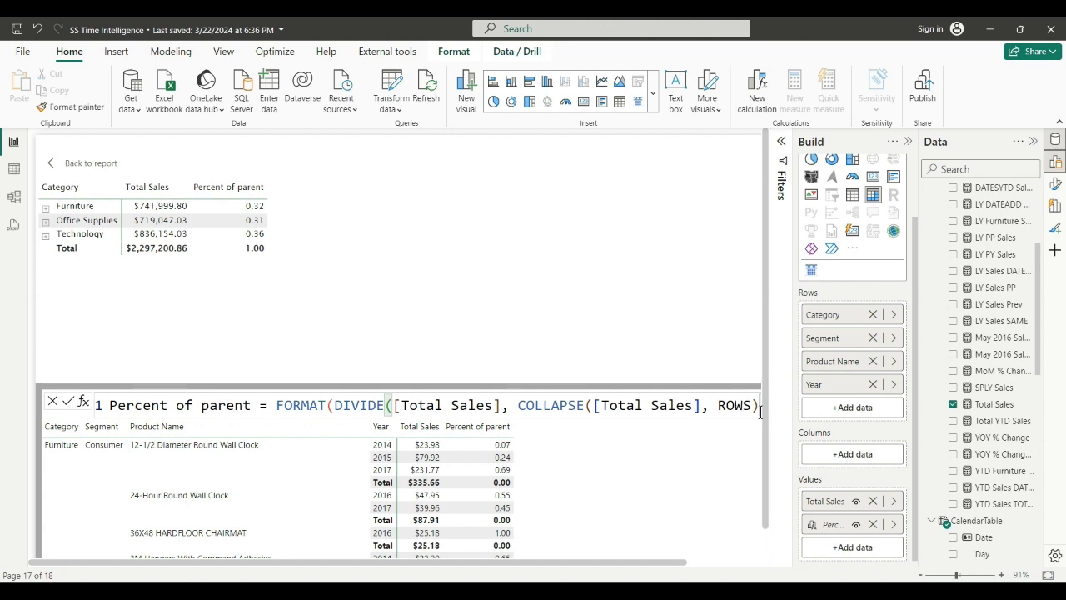
type(")")
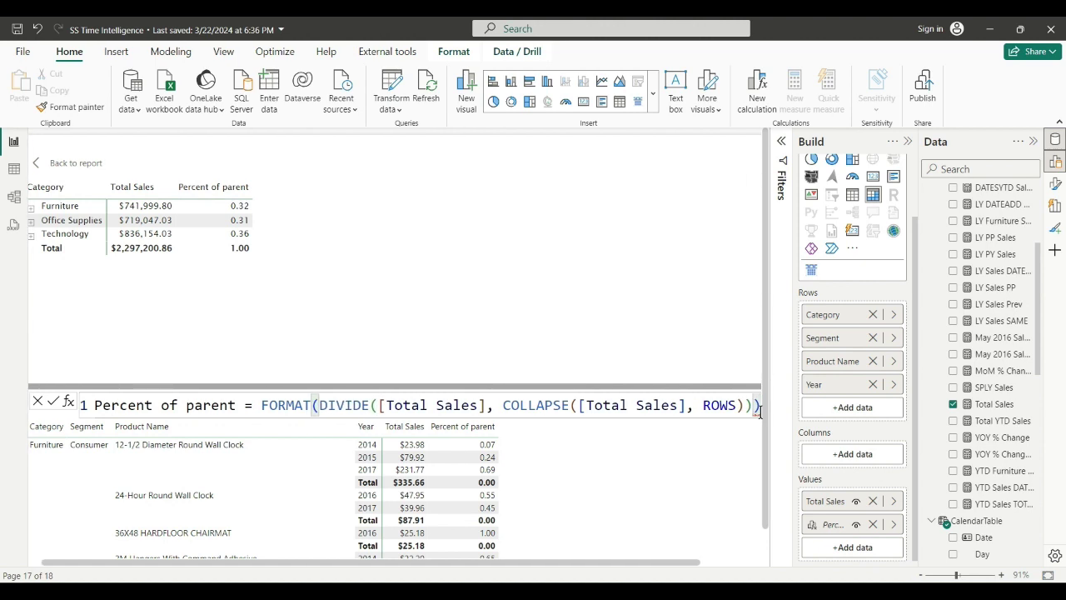
type(",\"")
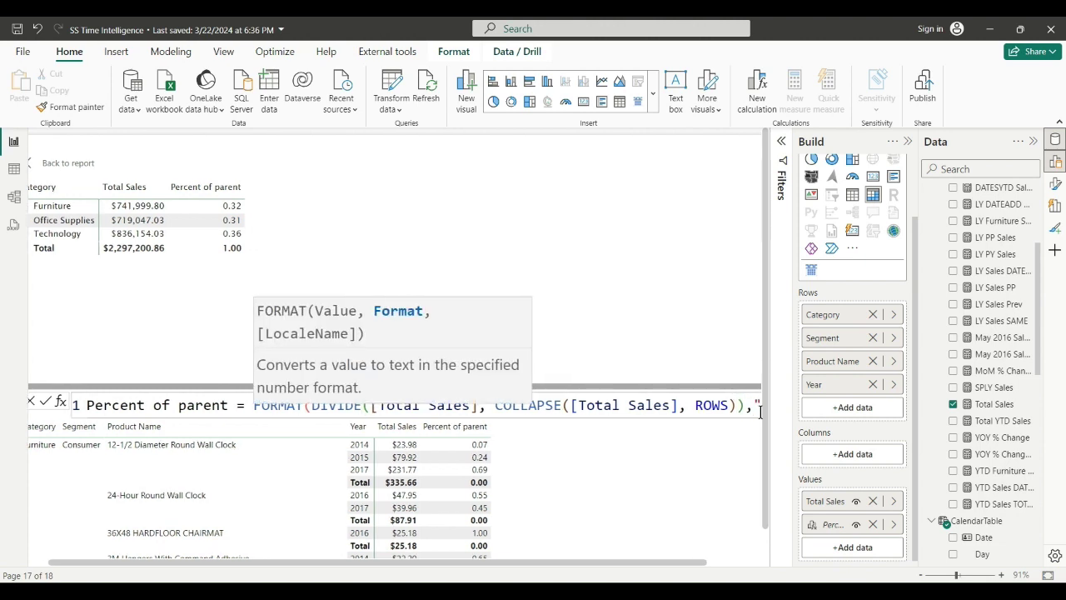
type("G")
type("URRENC")
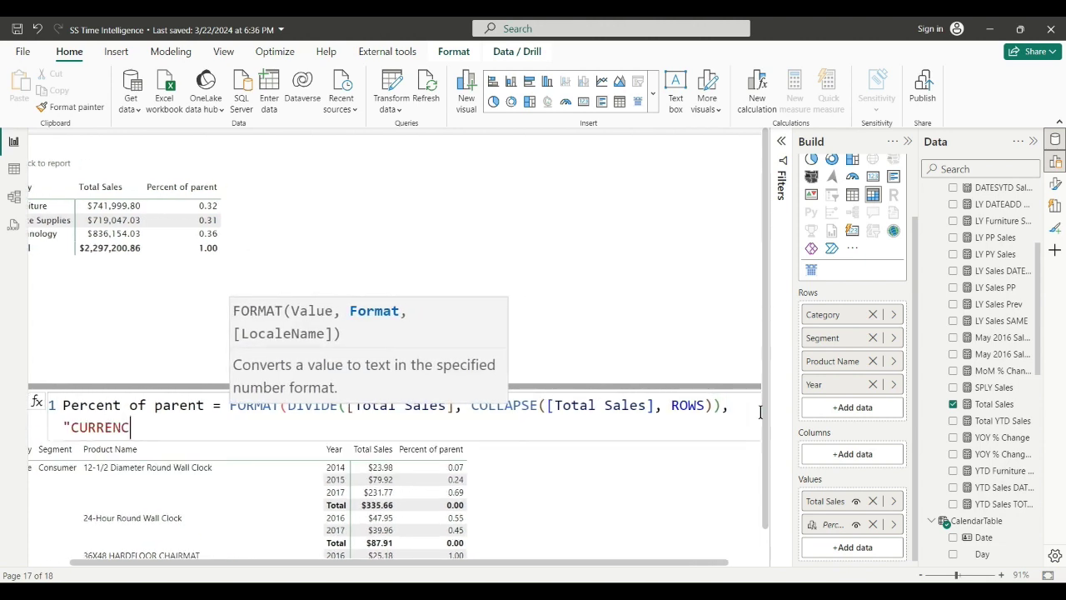
key("BackSpace")
key("BackSpace")
key("BackSpace")
key("BackSpace")
key("BackSpace")
key("BackSpace")
key("BackSpace")
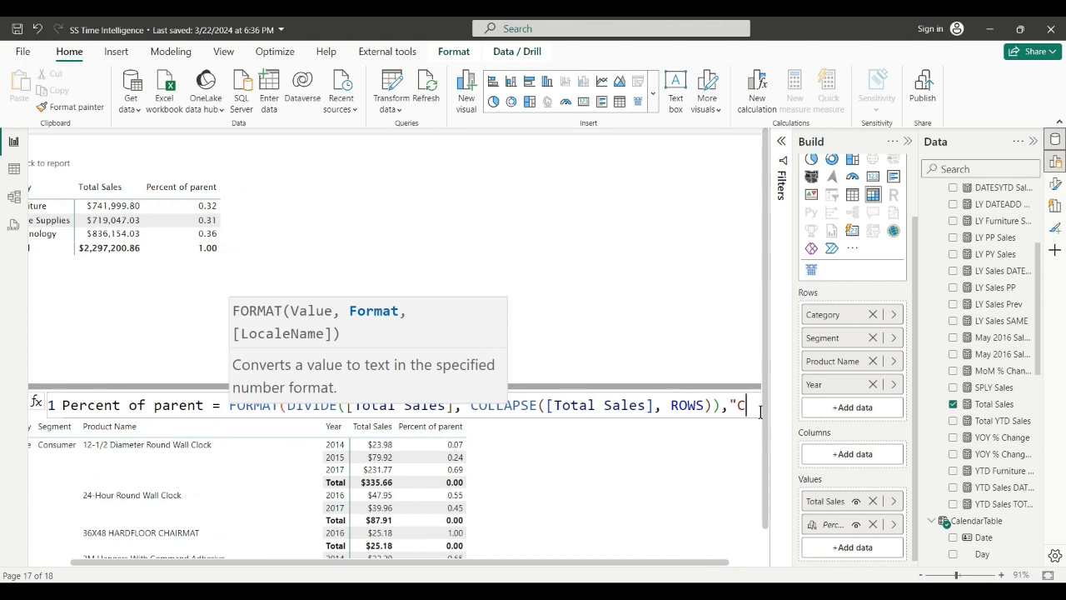
type("PERCEN")
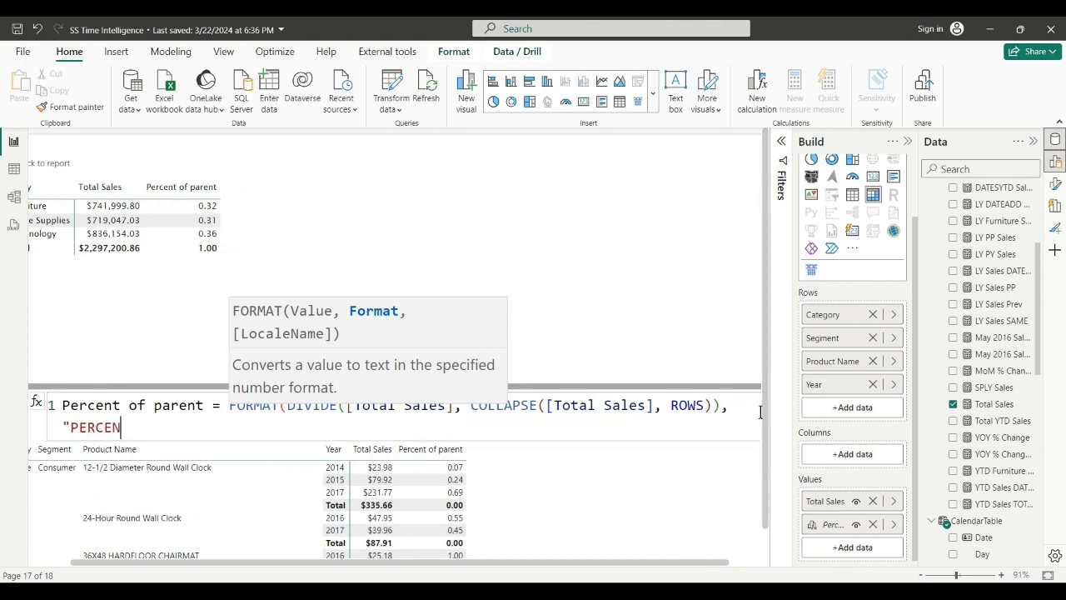
type("T\")")
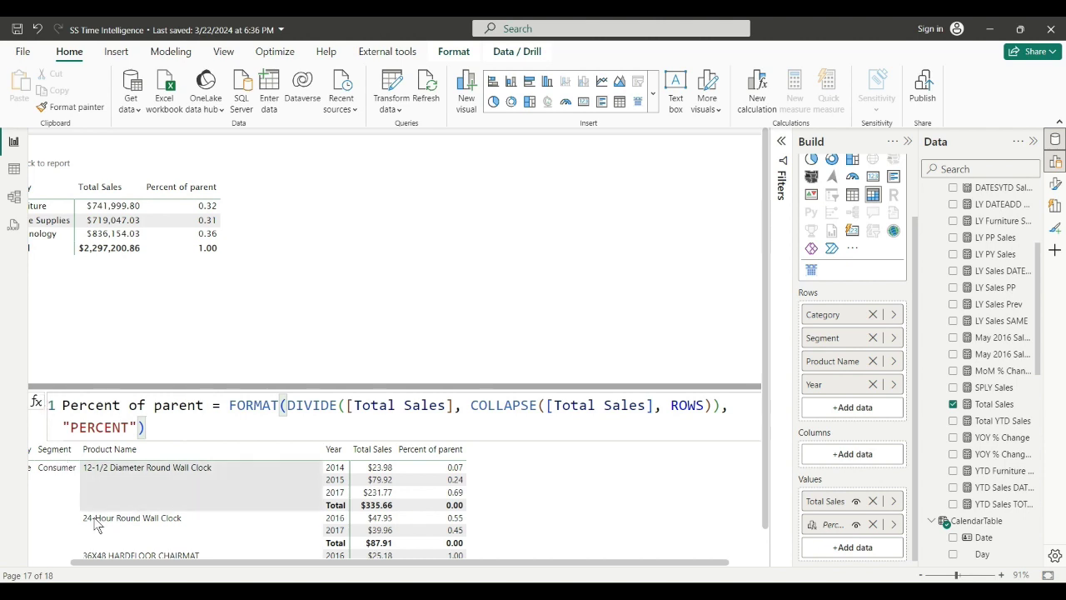
left_click_drag(147, 563, 17, 563)
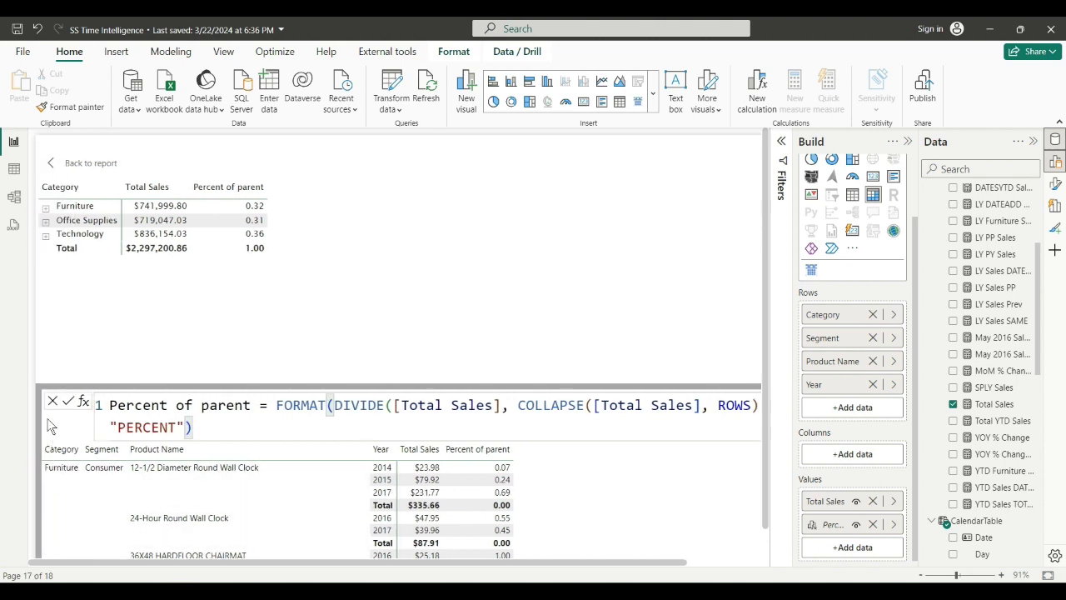
left_click(69, 401)
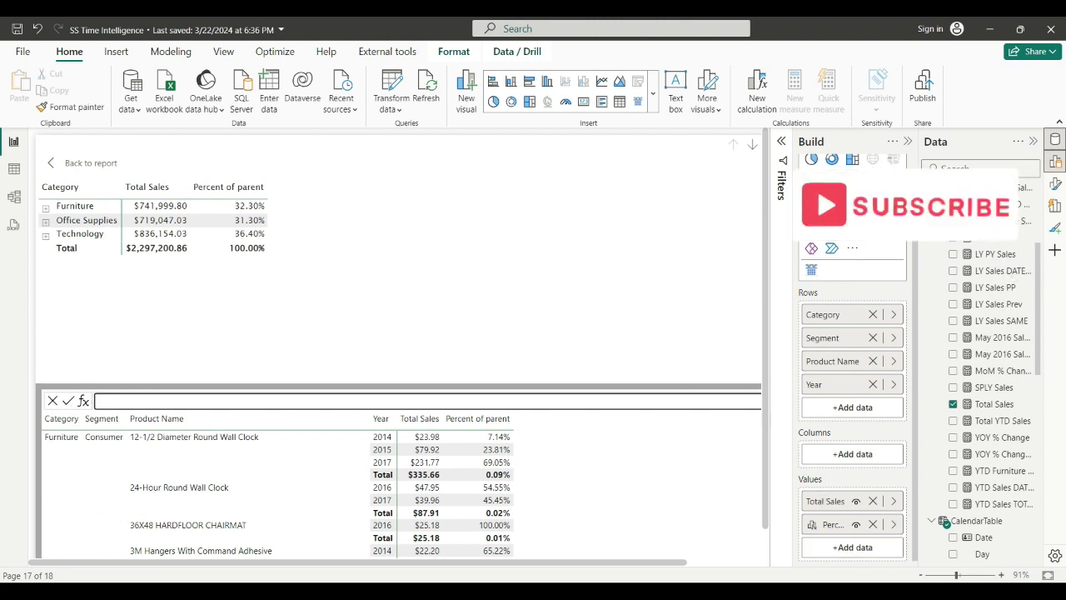
- Zoom the canvas in slightly and expand Furniture to check its segment percentages
left_click_drag(956, 575, 959, 574)
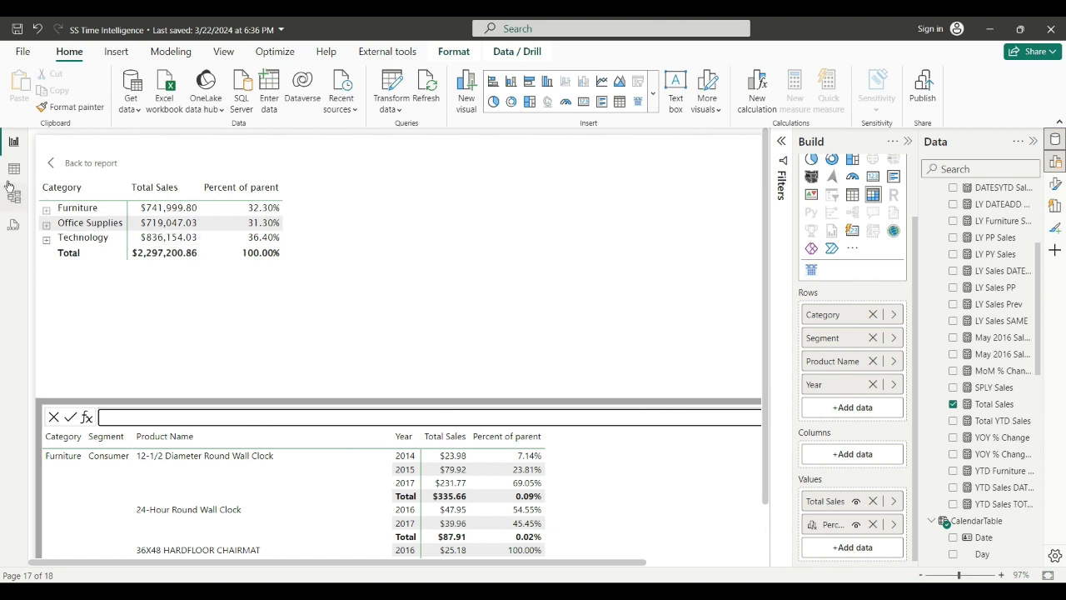
left_click(47, 212)
left_click(48, 212)
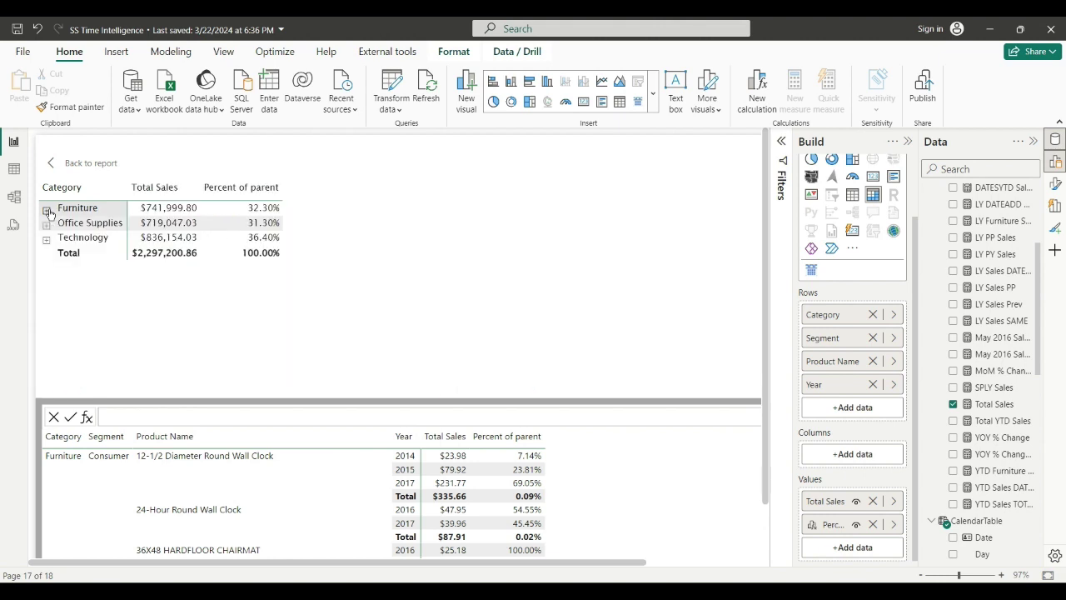
left_click(48, 212)
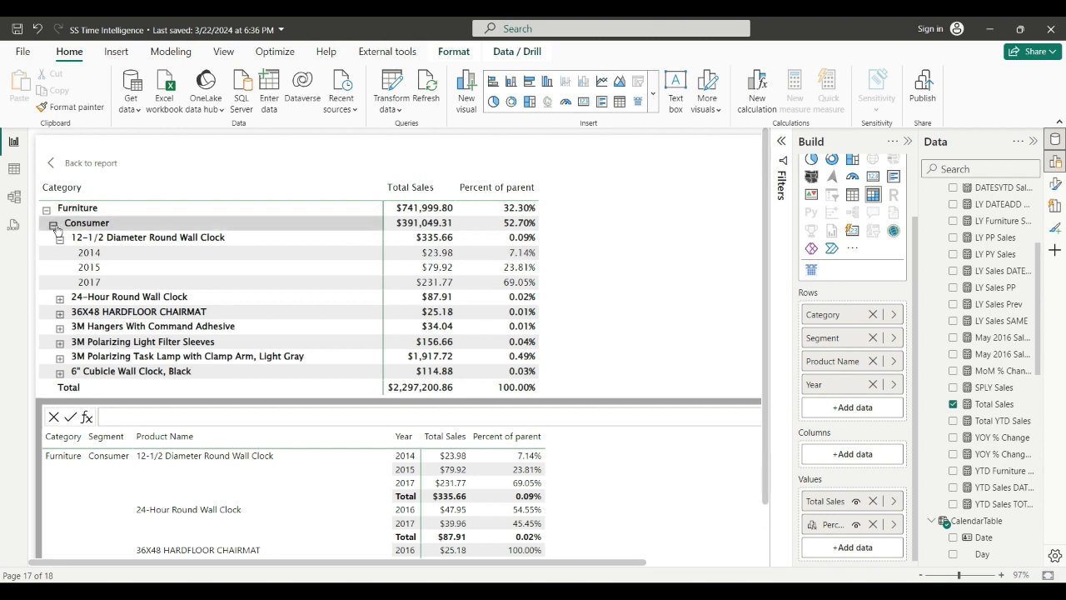
- Toggle the Consumer segment's product rows, then collapse Furniture back to category level
left_click(53, 225)
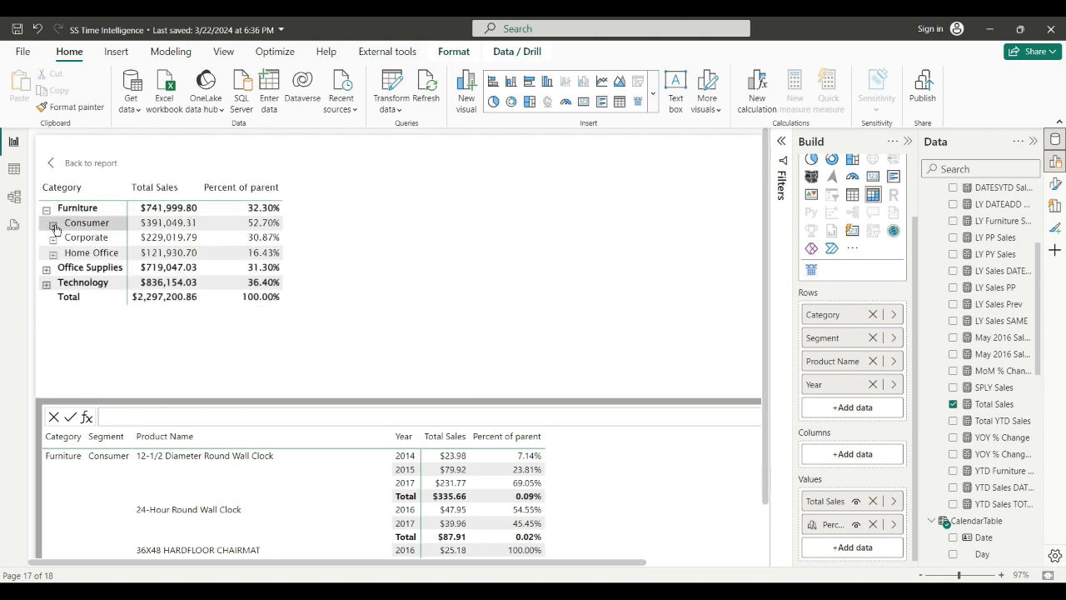
left_click(53, 226)
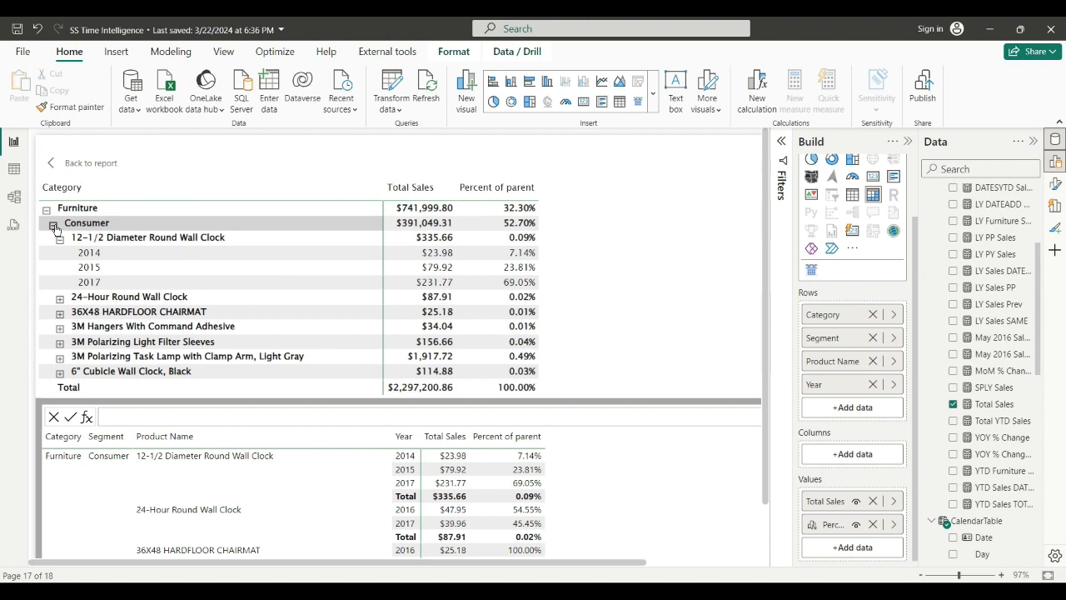
left_click(54, 225)
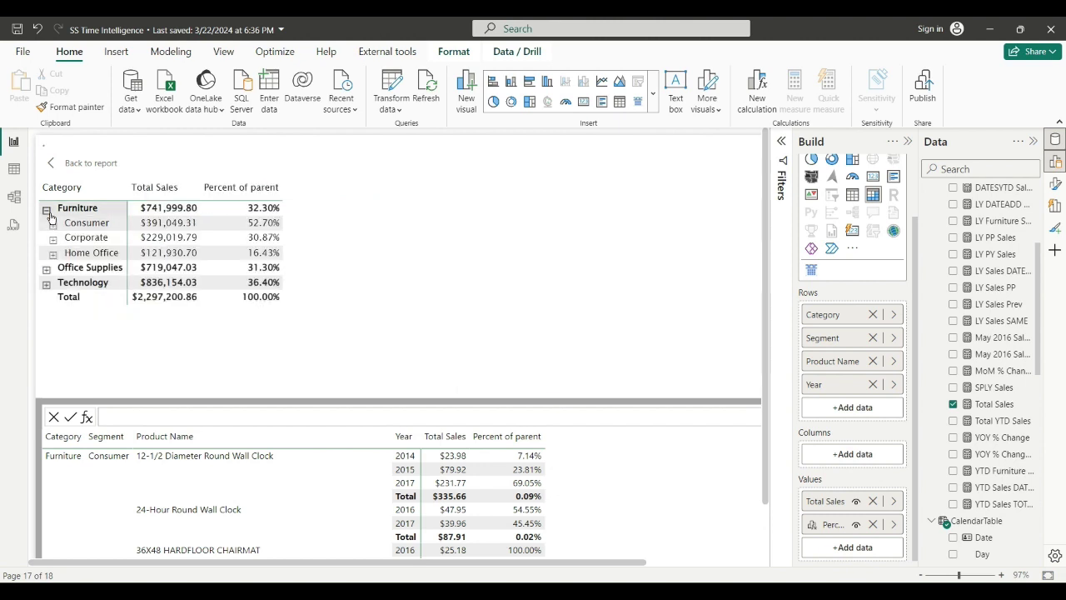
left_click(48, 212)
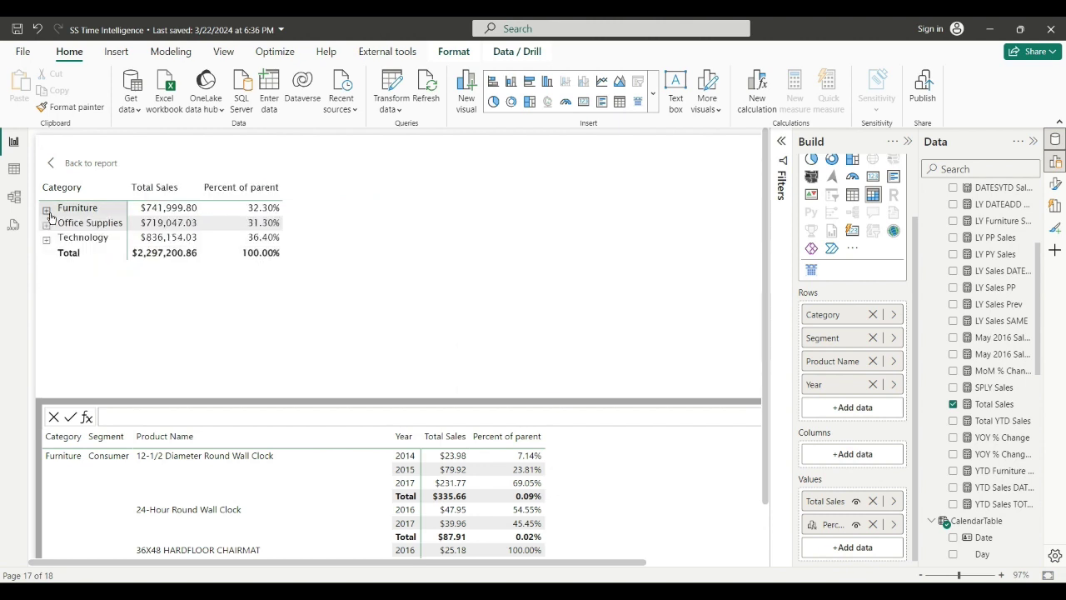
left_click(86, 417)
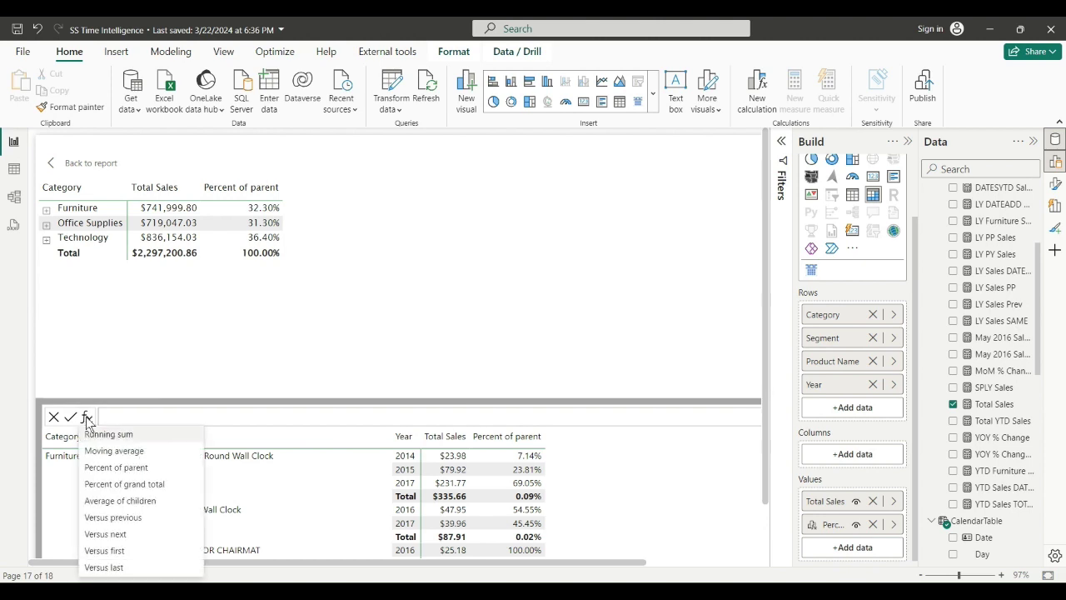
left_click(153, 468)
left_click(380, 421)
left_click_drag(380, 421, 427, 424)
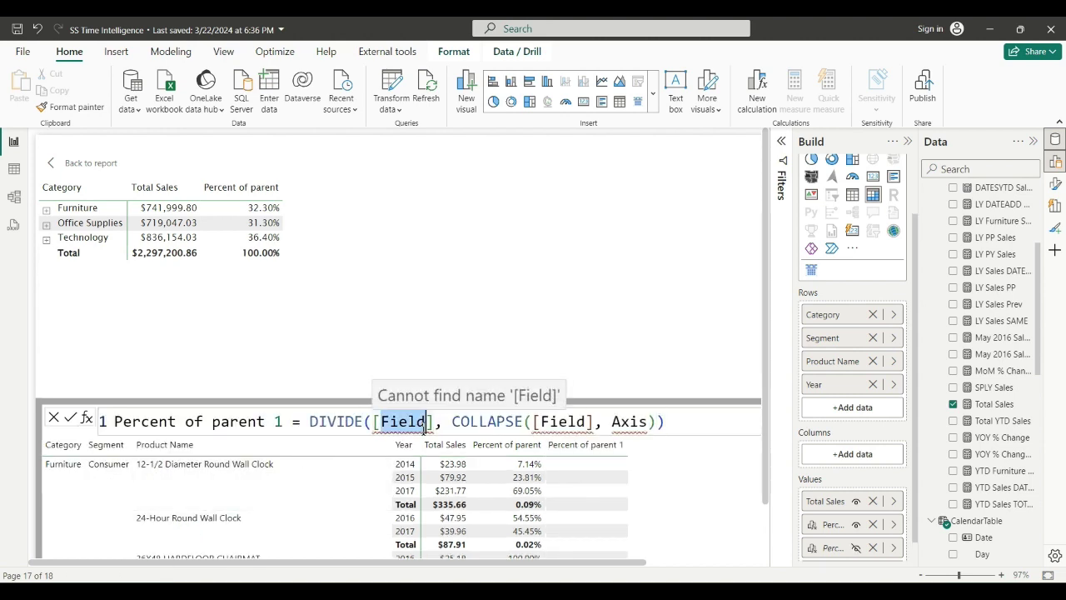
type("T")
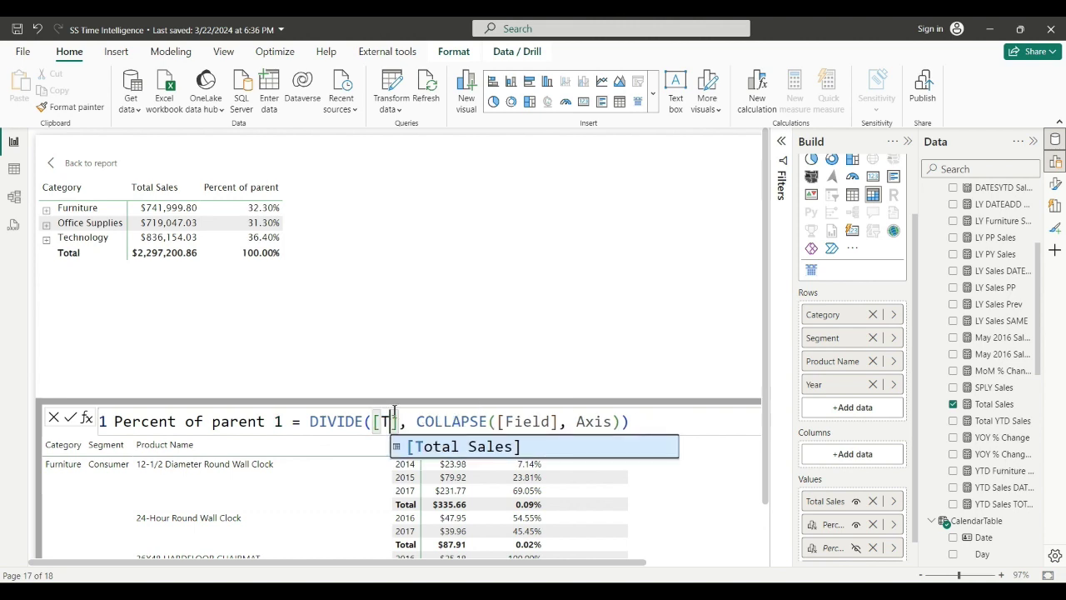
left_click(55, 418)
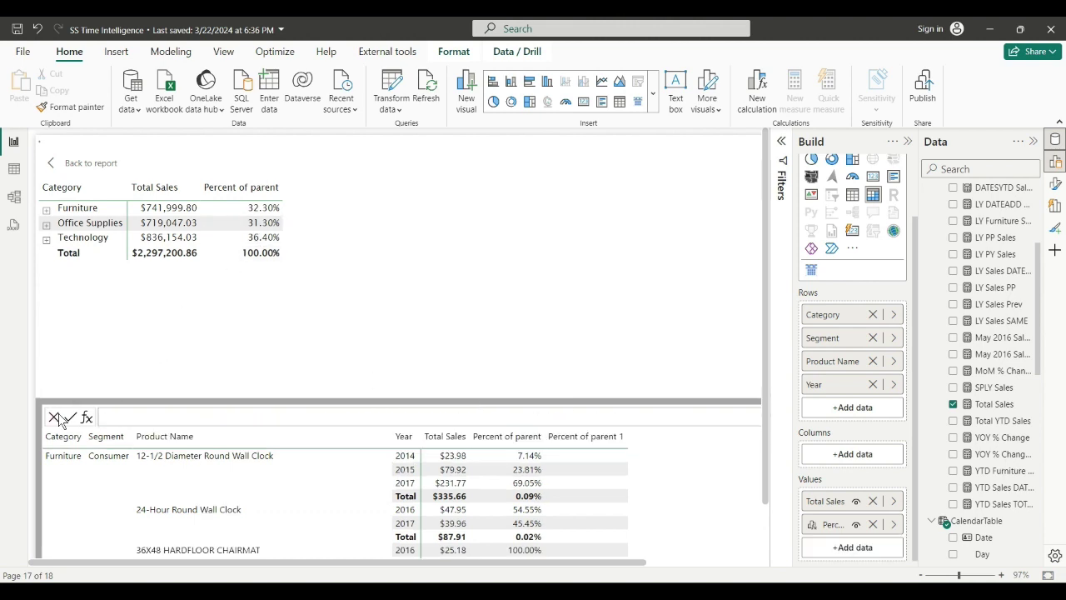
left_click(833, 525)
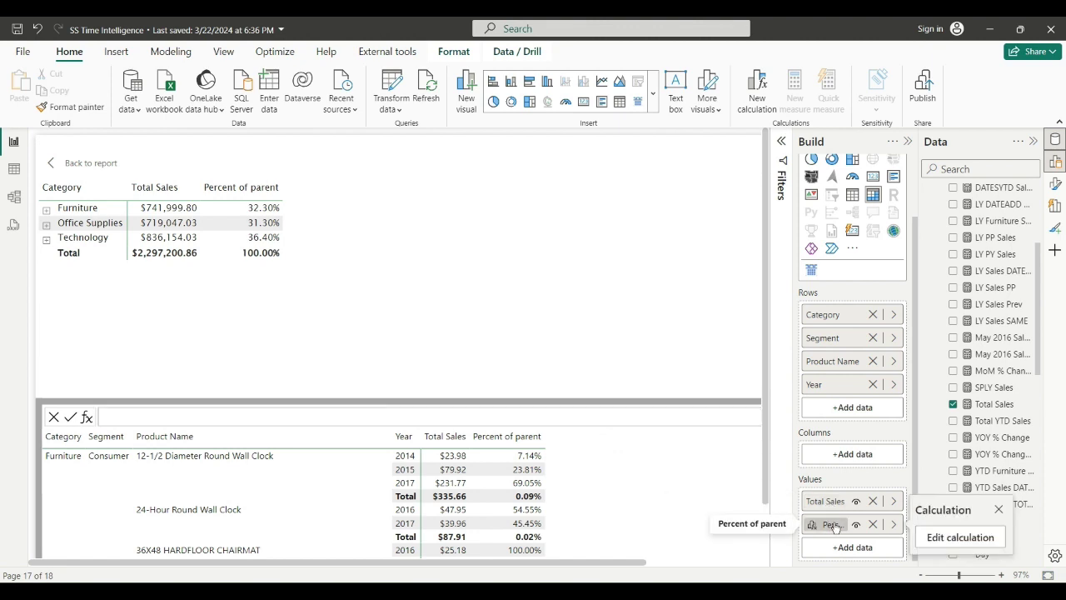
left_click(932, 538)
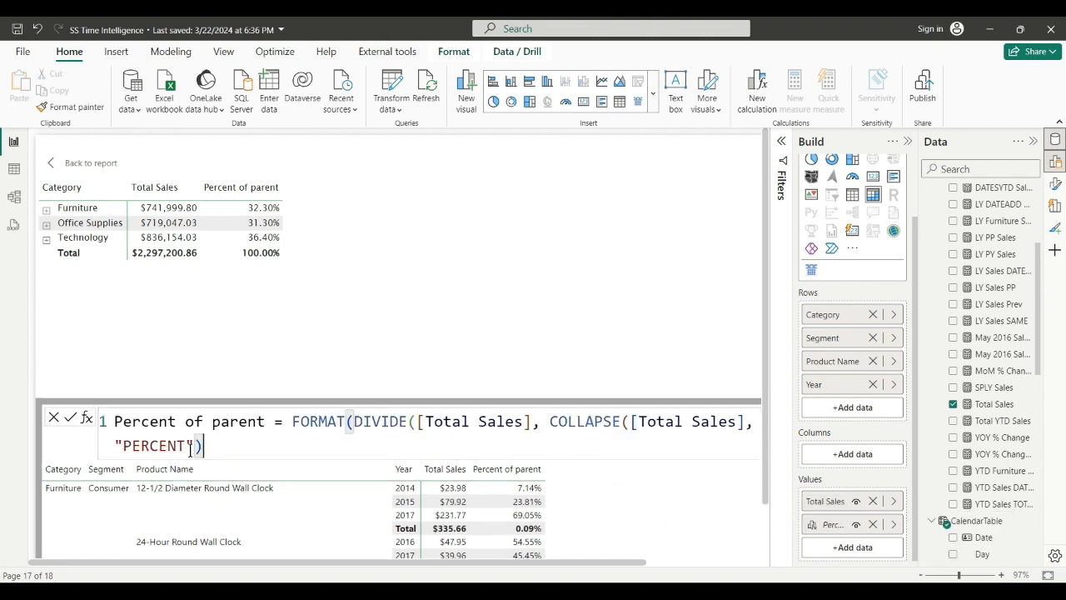
left_click_drag(238, 457, 53, 400)
key("ctrl+c")
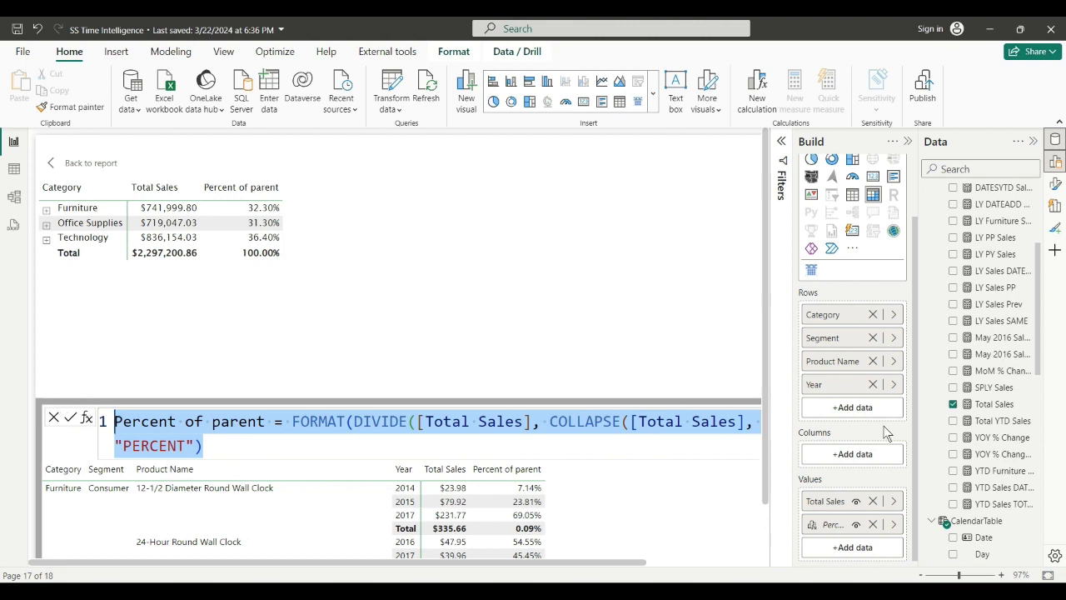
left_click(54, 419)
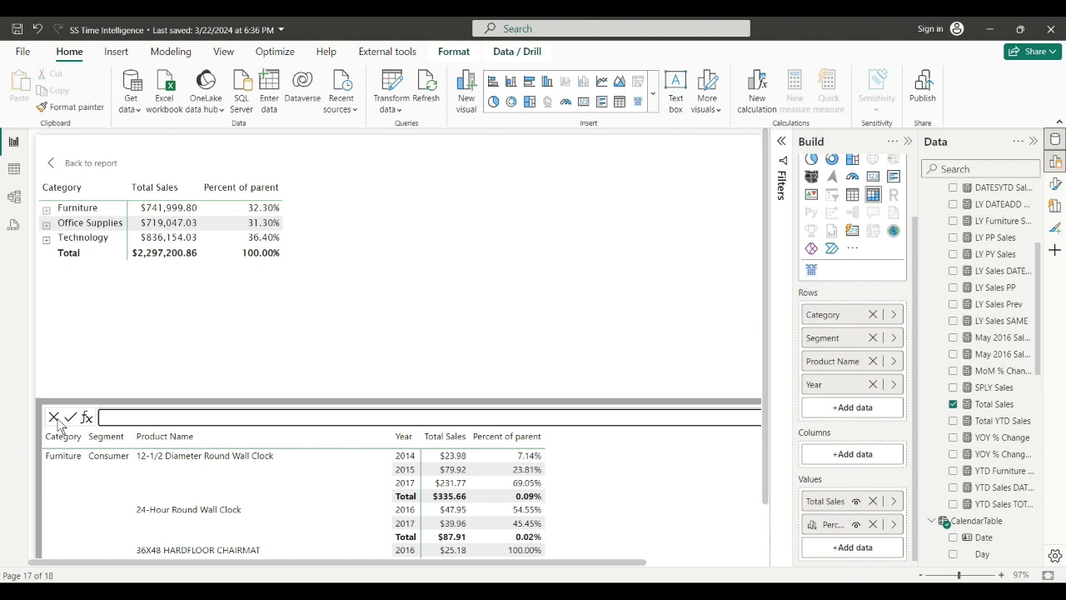
- Start a new visual calculation with the pasted percent-of-parent formula, adding ,2 after ROWS
left_click(160, 422)
triple_click(161, 422)
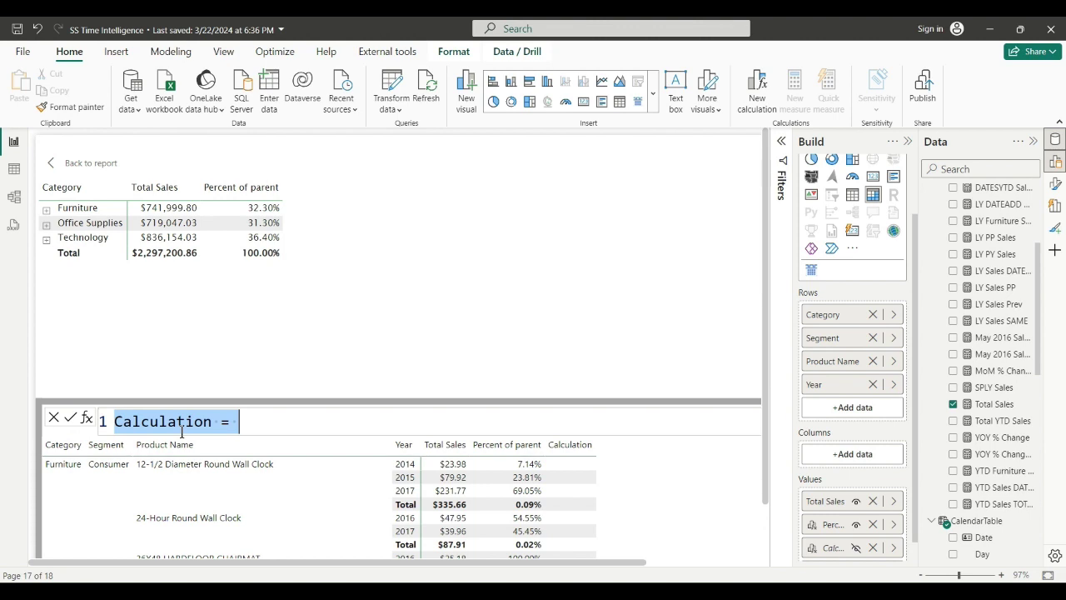
key("ctrl+v")
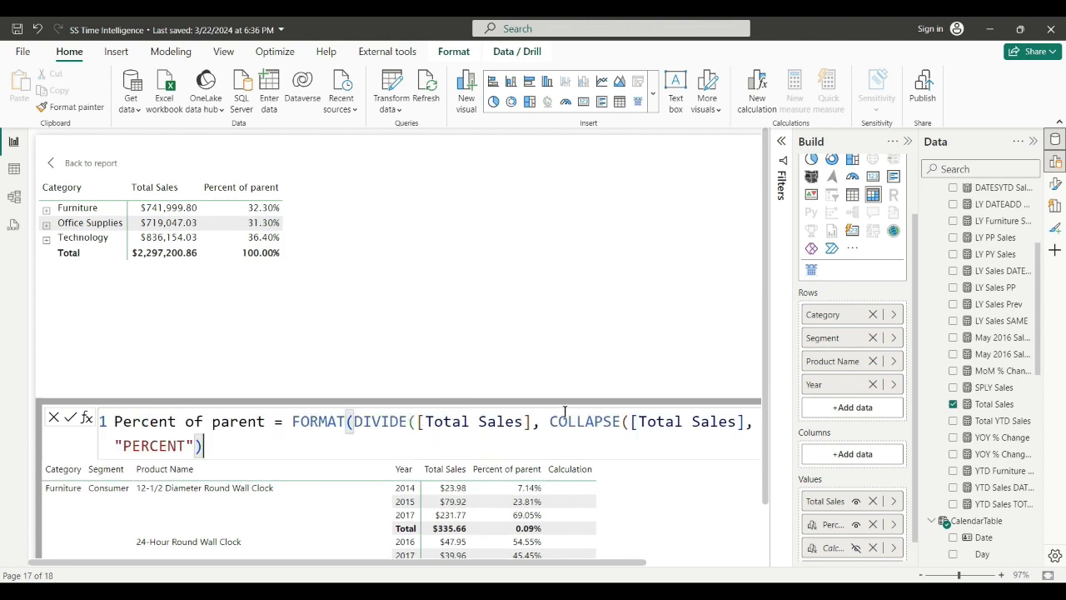
left_click_drag(614, 561, 723, 562)
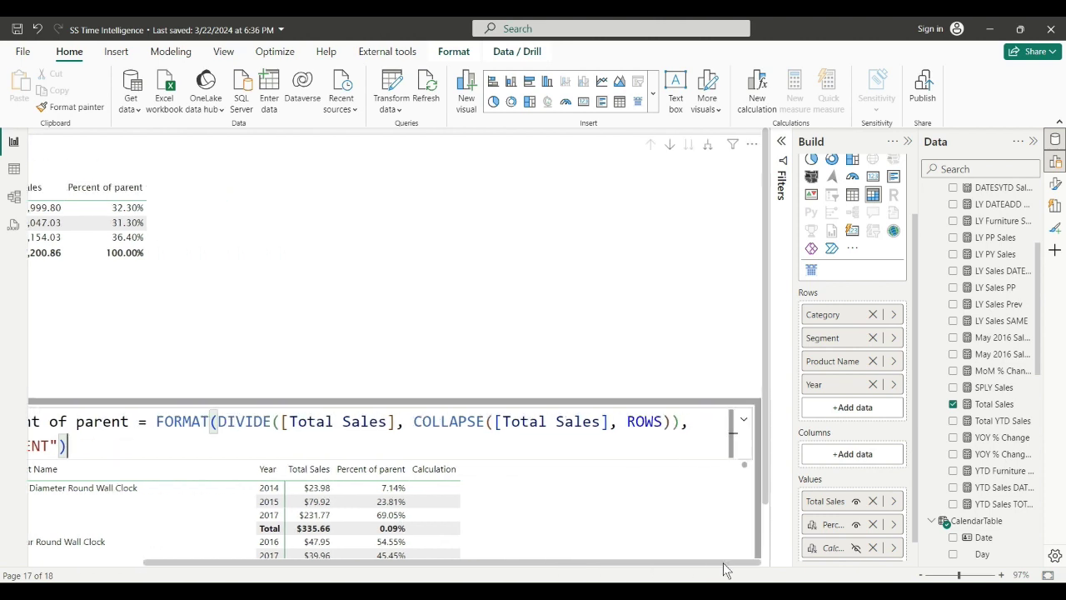
left_click(665, 424)
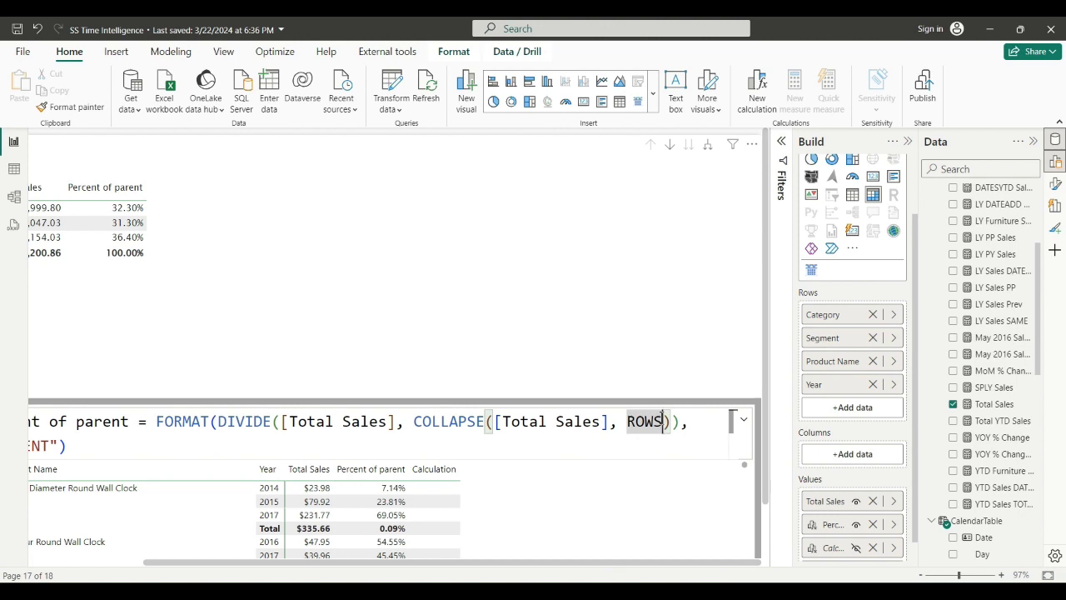
type(",")
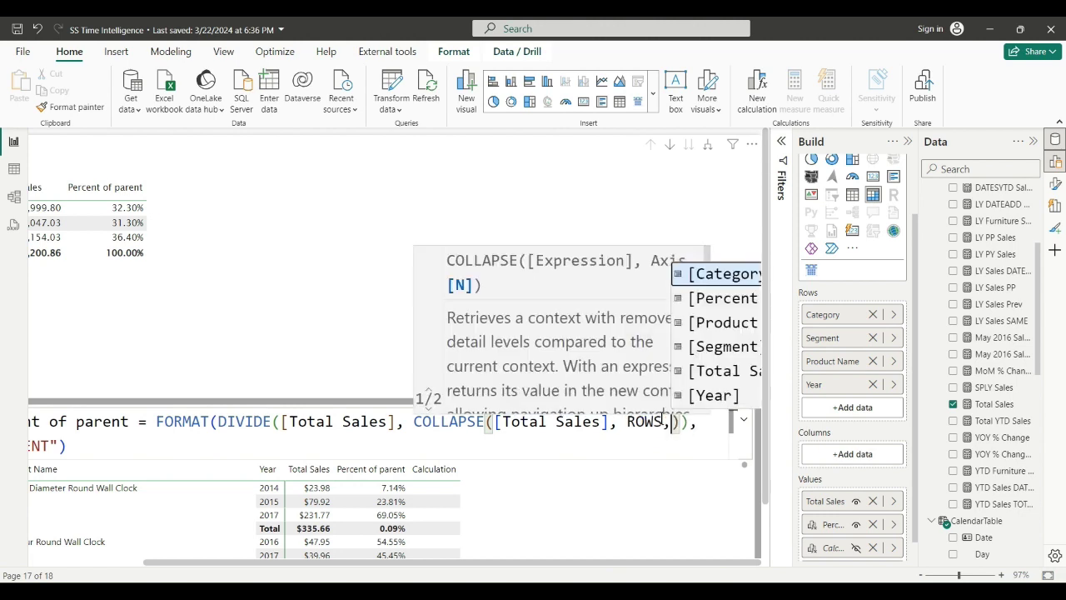
type("2")
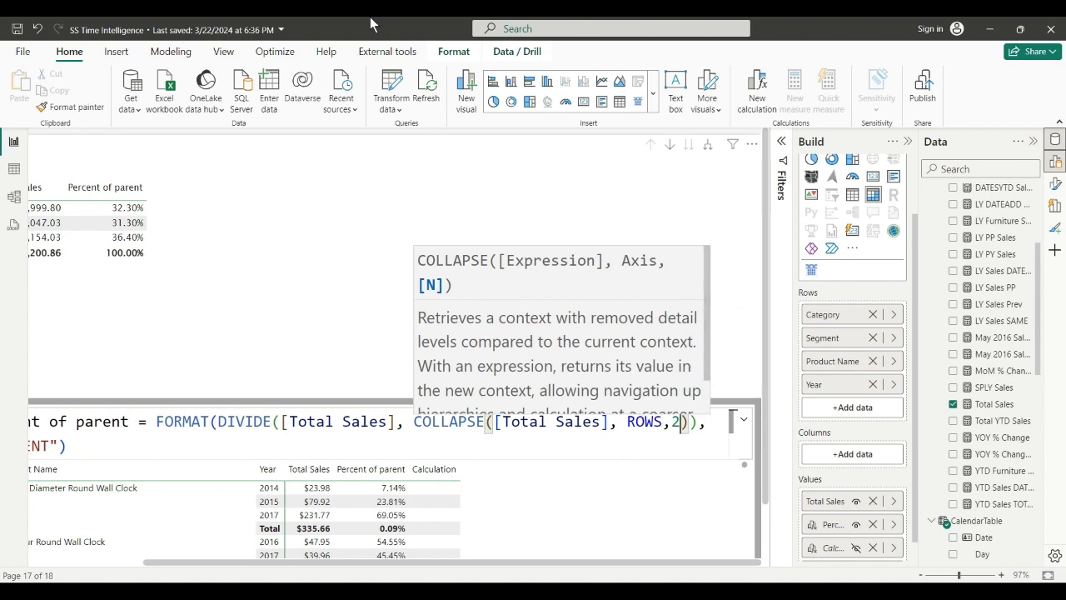
- Rename the calculation to Percent of Grandparent and commit it
left_click_drag(184, 562, 78, 560)
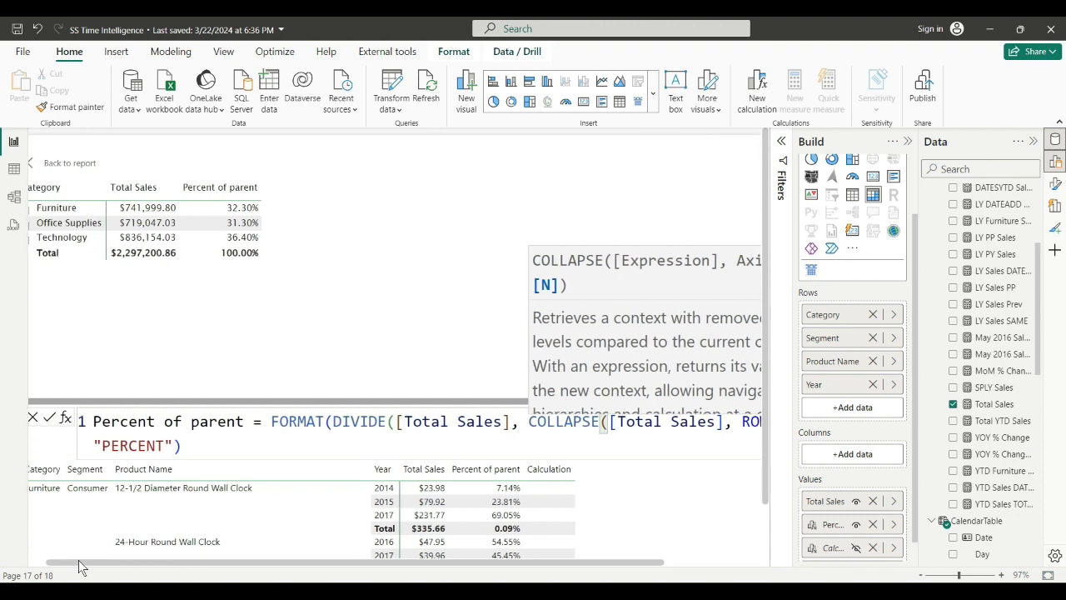
left_click(212, 425)
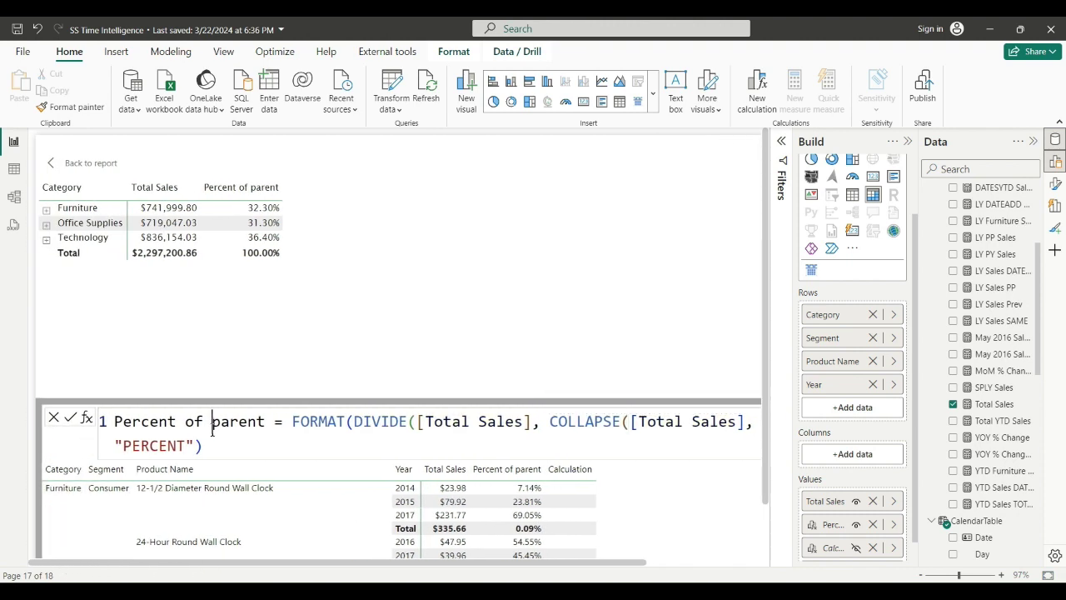
double_click(212, 427)
left_click(212, 426)
type("Grand")
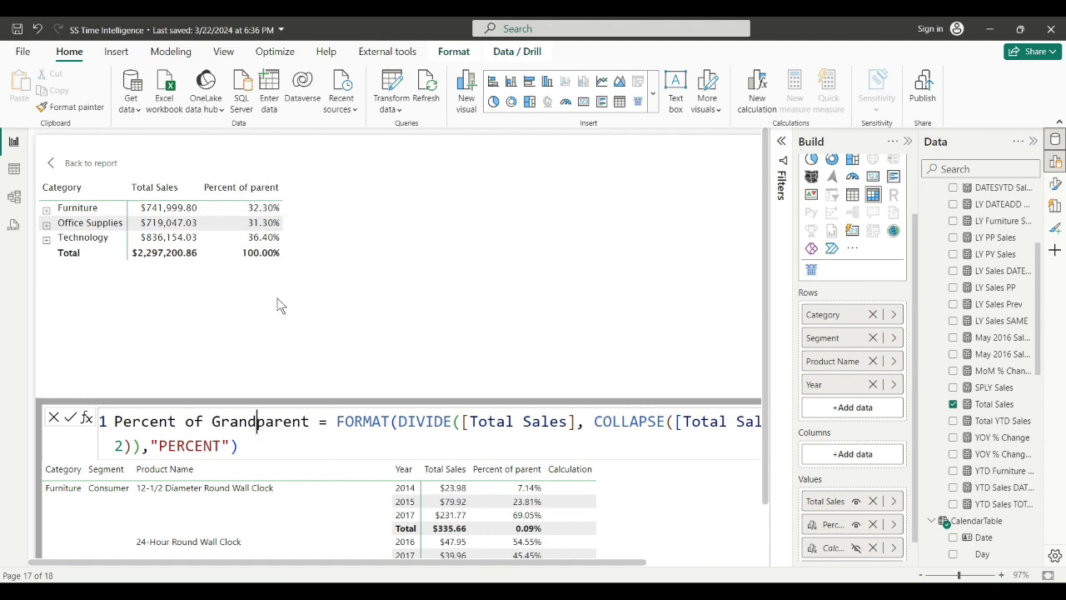
left_click(73, 421)
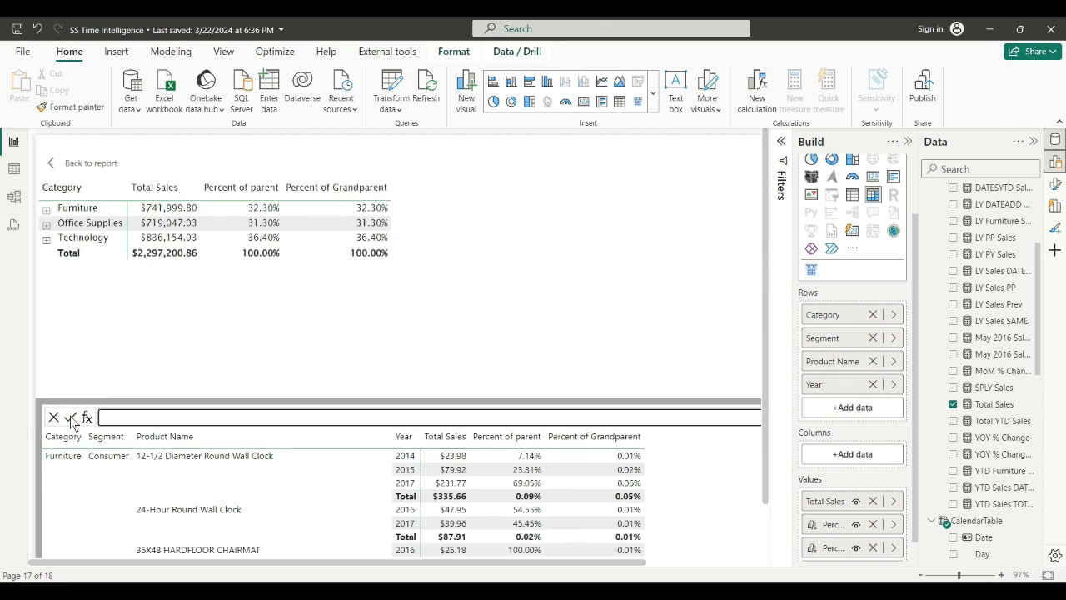
- Expand Furniture and its Corporate segment to see Percent of Grandparent values like Consumer 17.02%
left_click(46, 211)
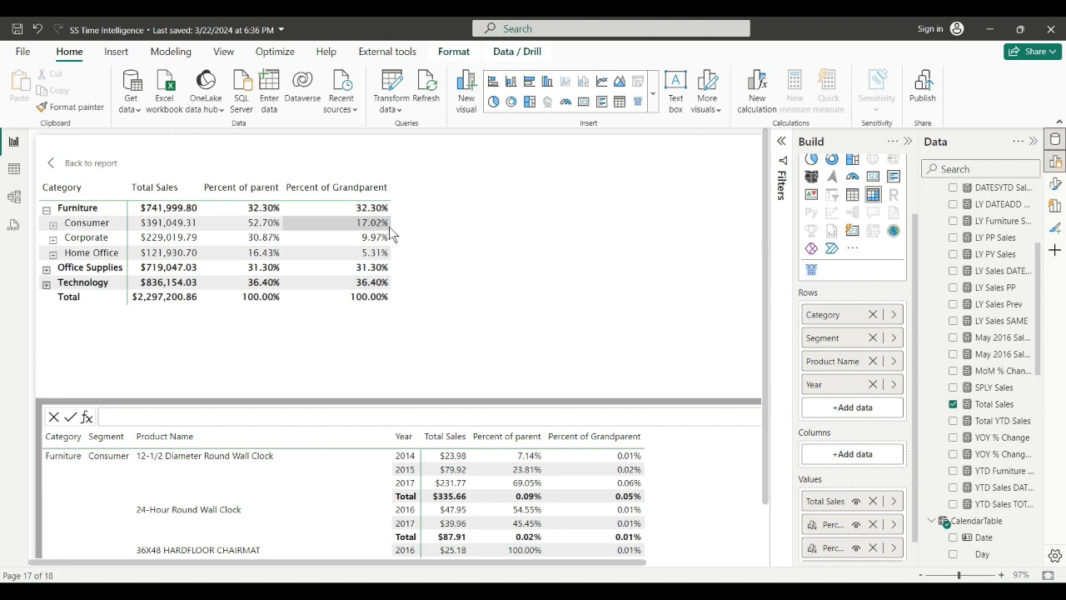
left_click(52, 239)
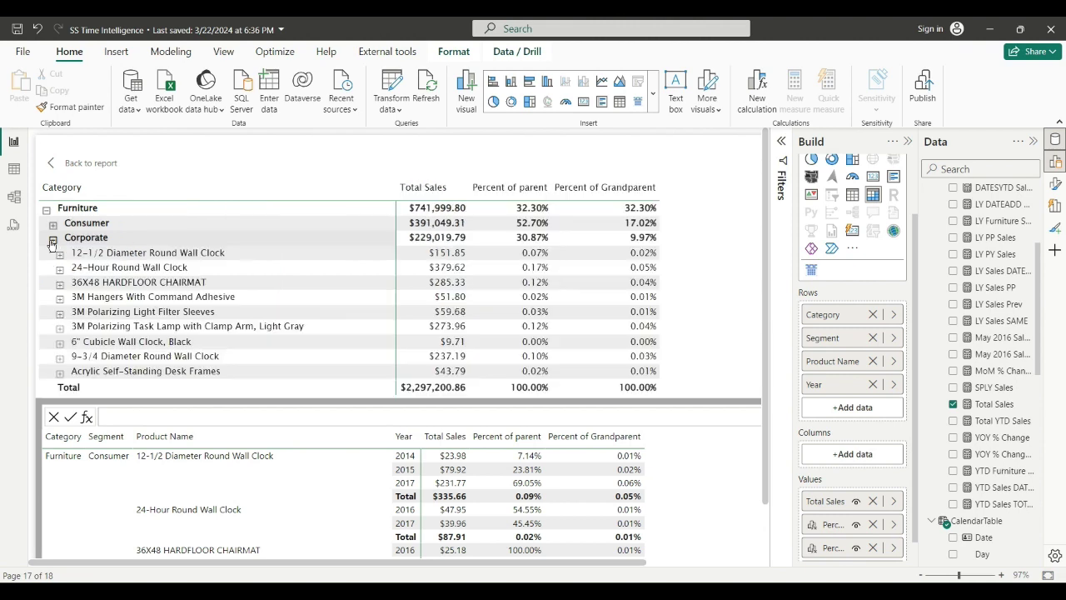
left_click(87, 416)
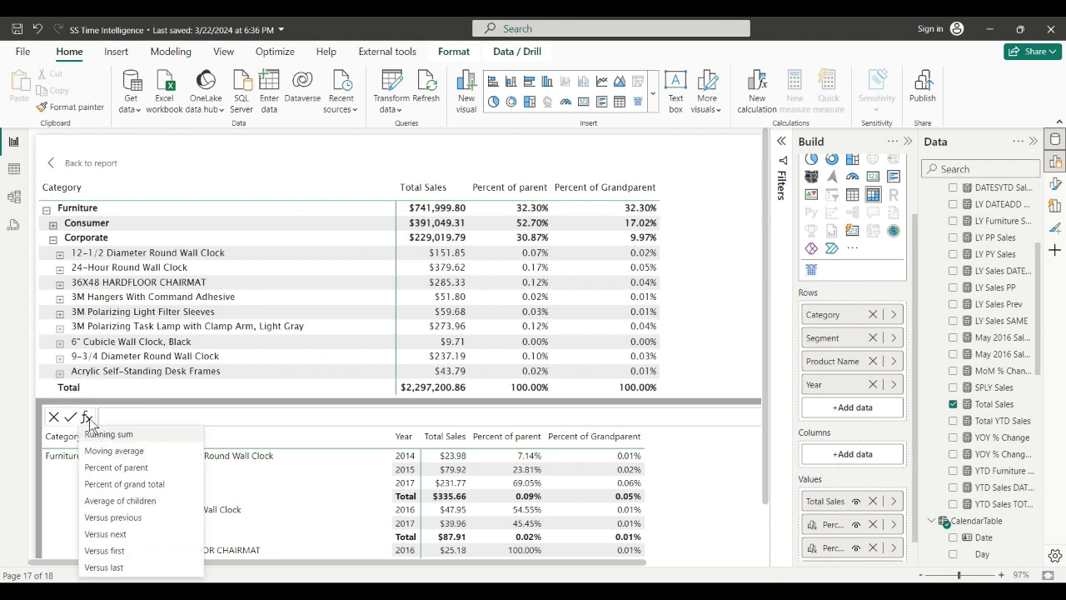
- Insert the Percent of grand total template with [Total Sales] in both Field placeholders
left_click(124, 484)
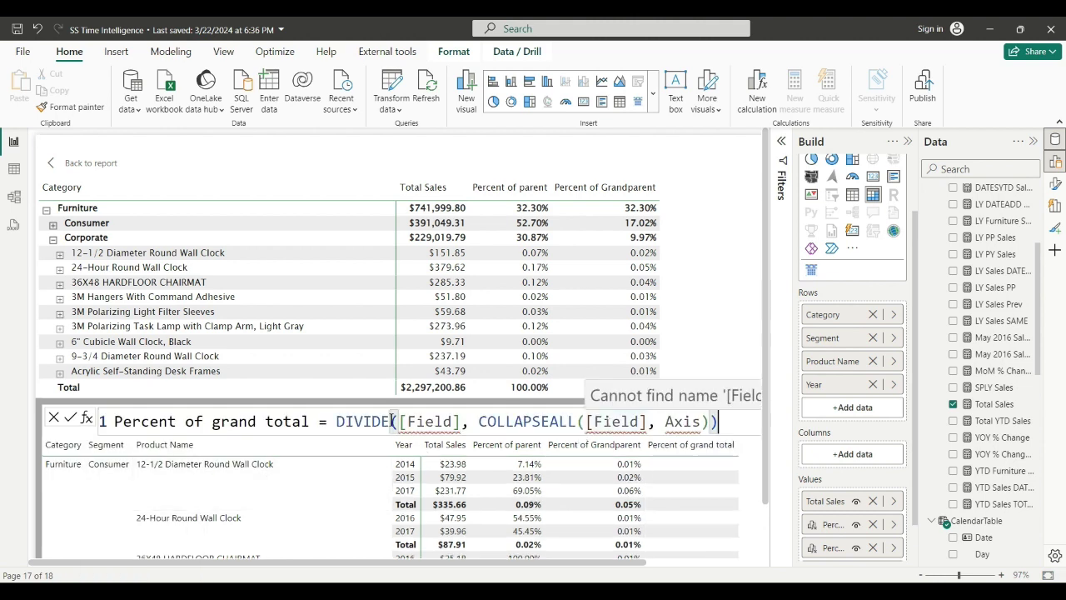
double_click(408, 420)
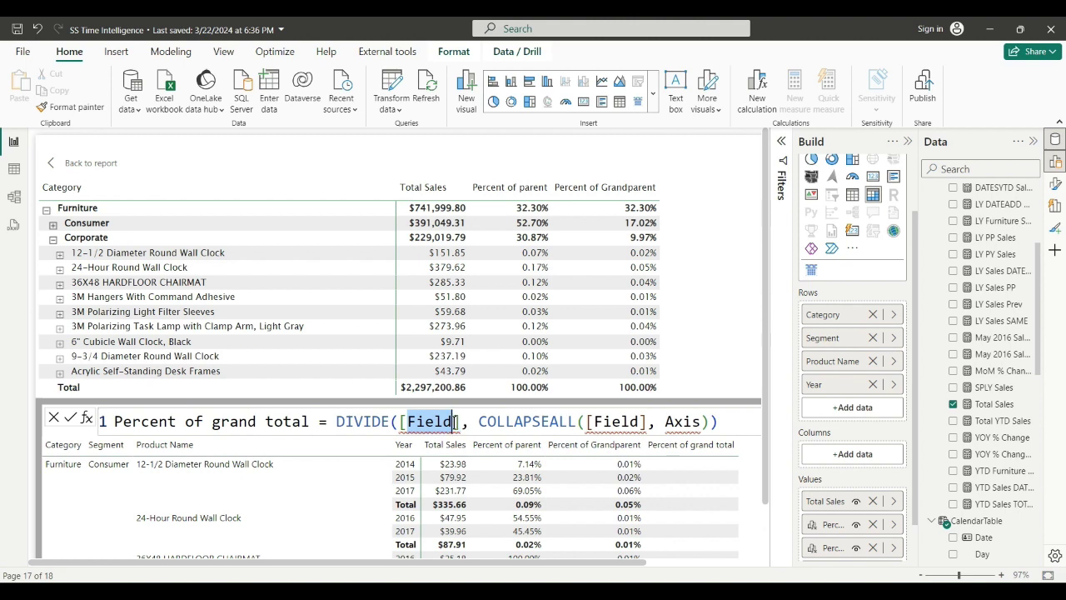
type("To")
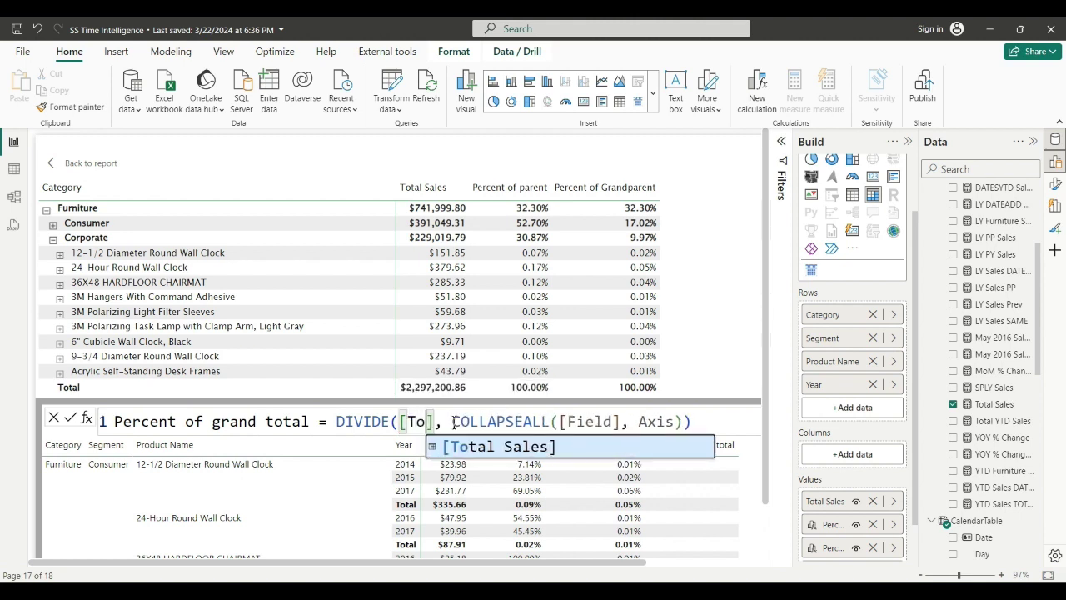
key("Tab")
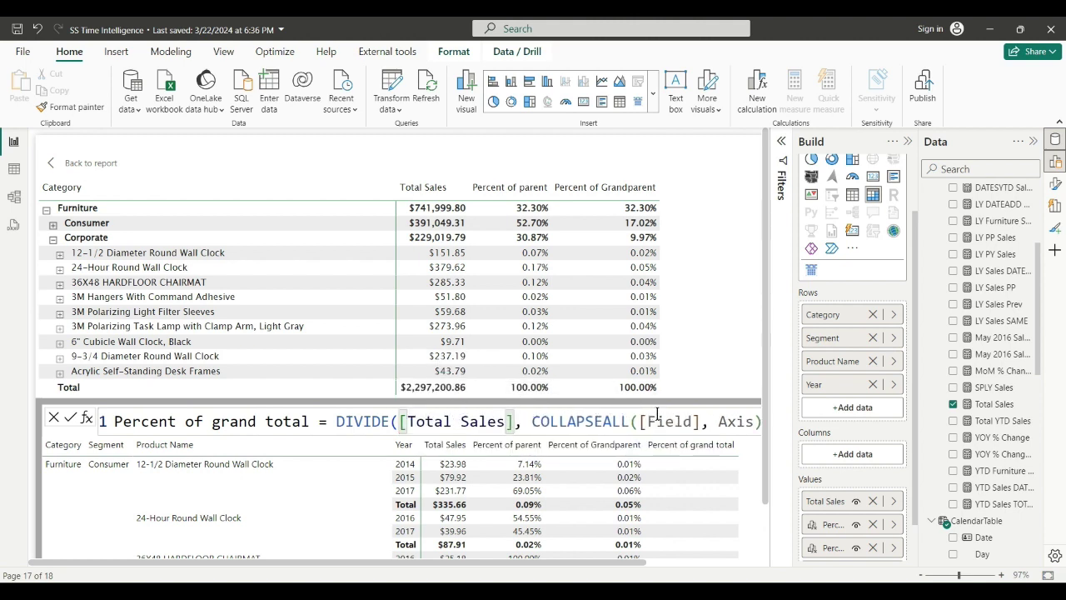
left_click_drag(648, 423, 691, 425)
type("To")
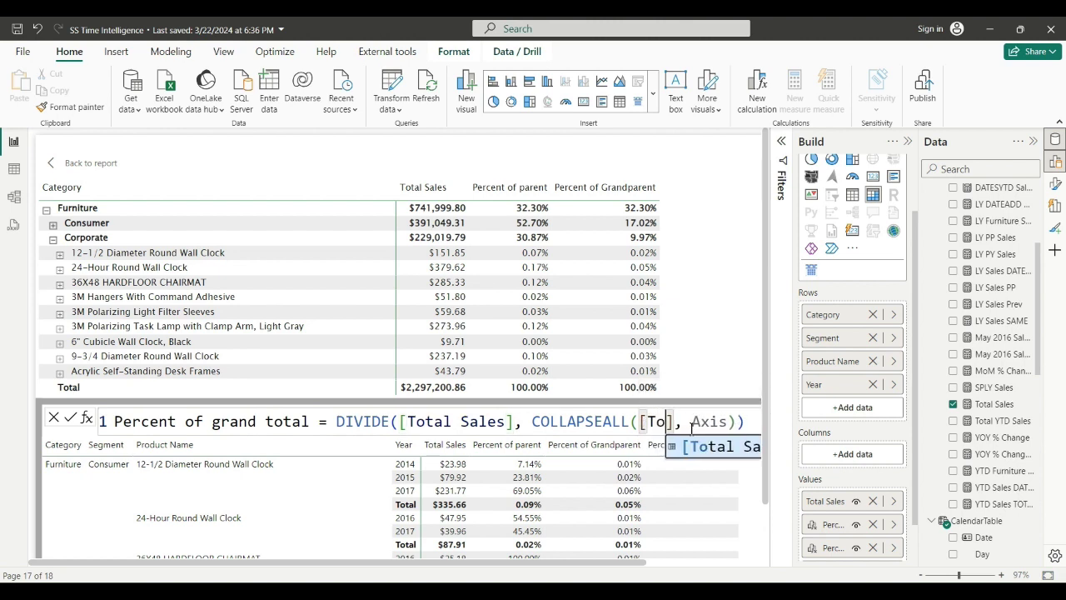
key("Tab")
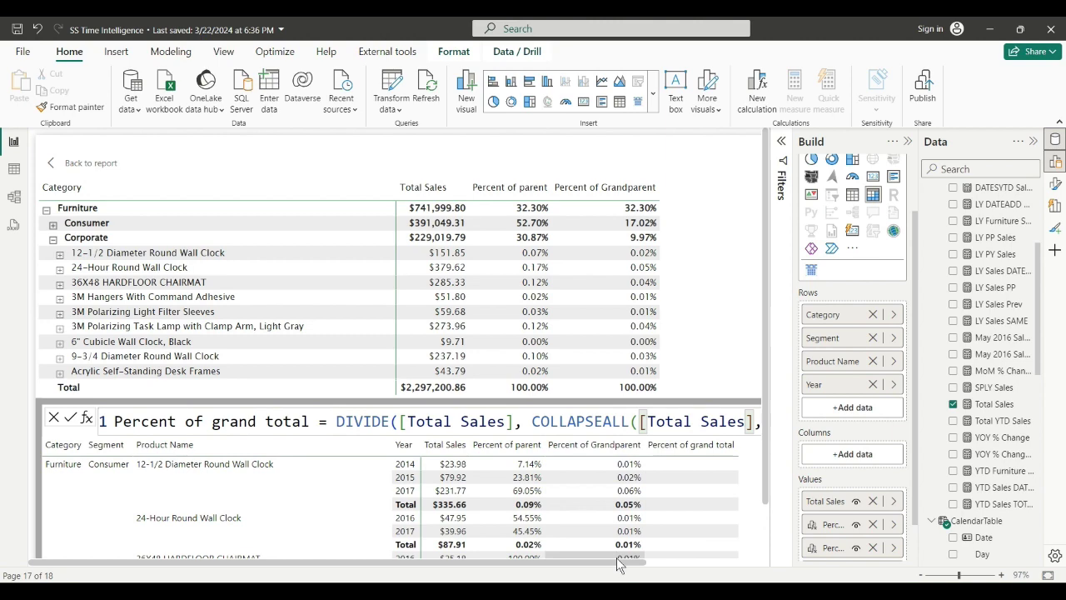
- Set the COLLAPSEALL axis to ROWS and commit the Percent of grand total calculation
left_click_drag(623, 562, 741, 559)
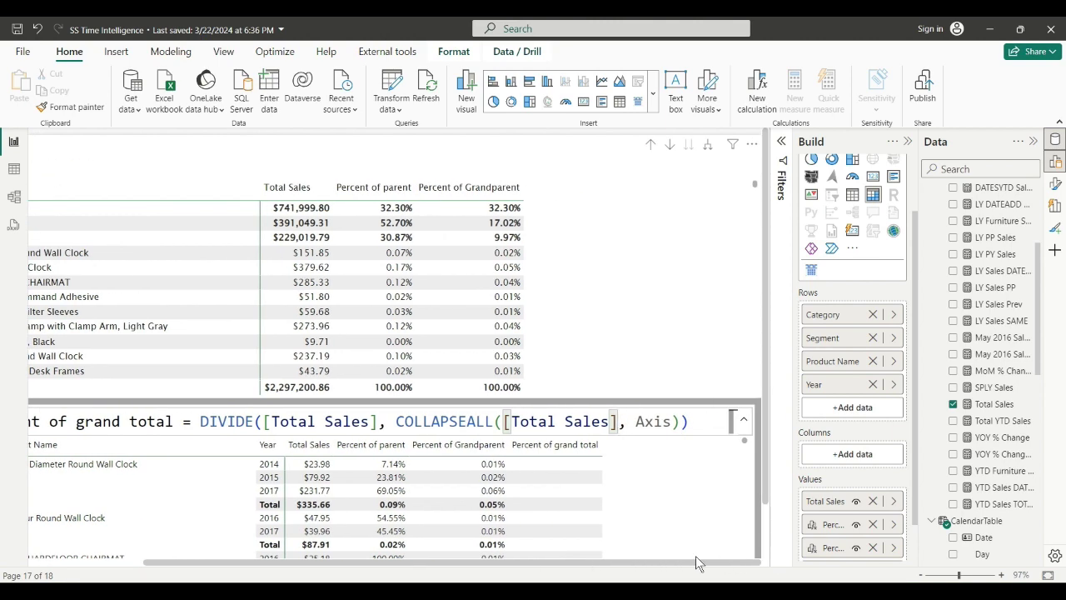
left_click_drag(634, 421, 672, 426)
type("ROWS")
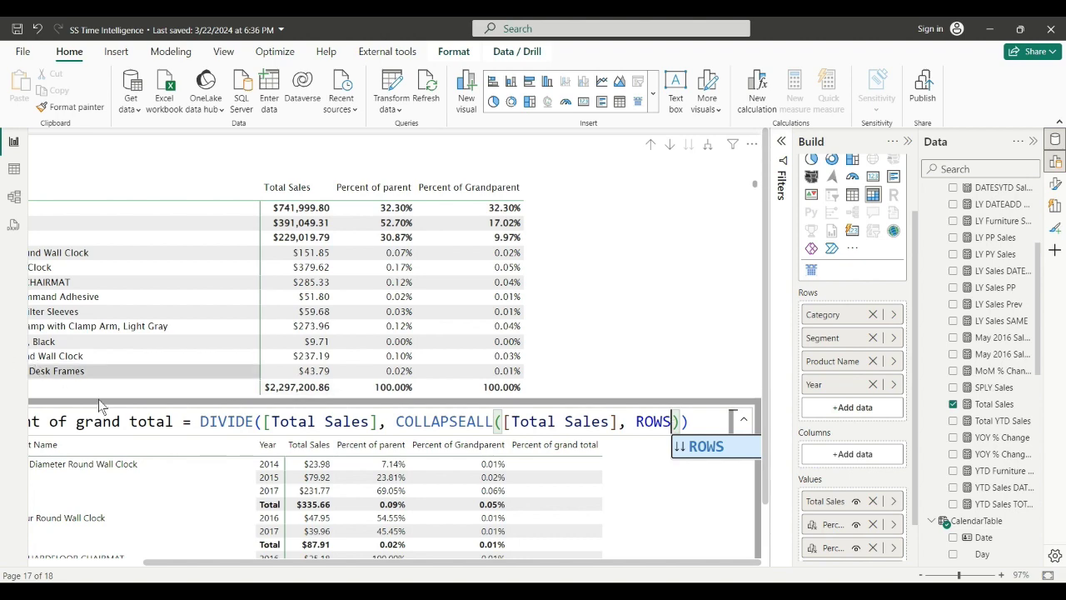
left_click_drag(185, 566, 61, 569)
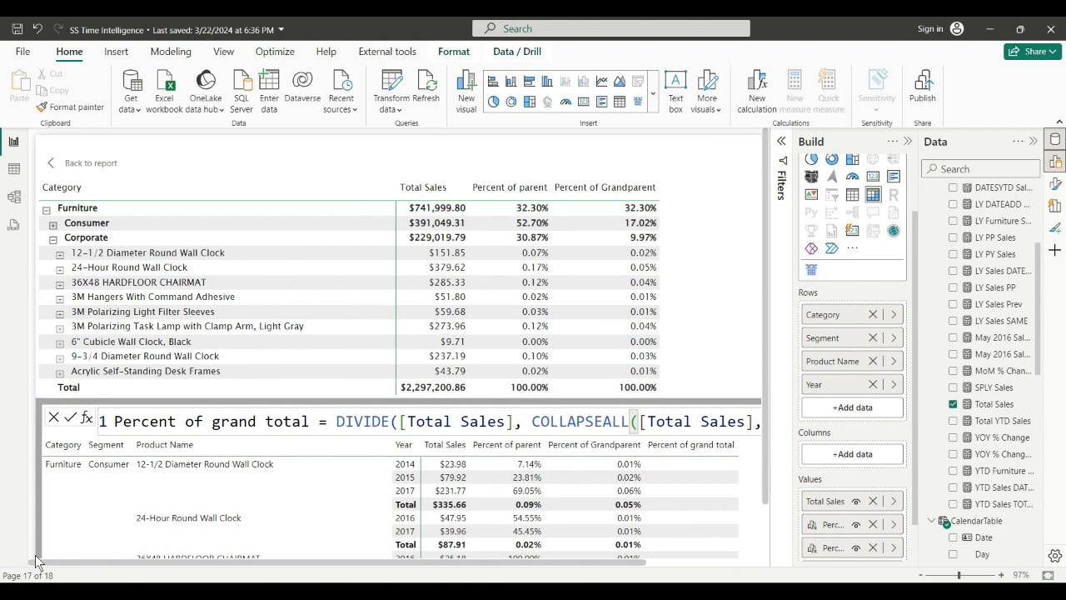
left_click(72, 419)
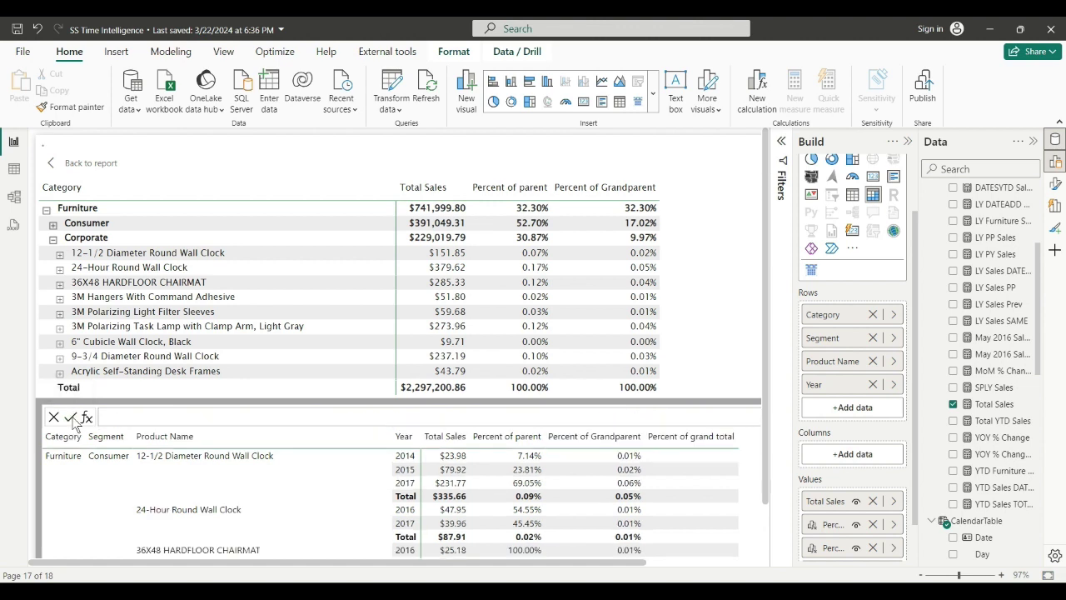
- Return to the report, widen the canvas, and start a new calculation on the Category/Total Sales table
left_click(90, 162)
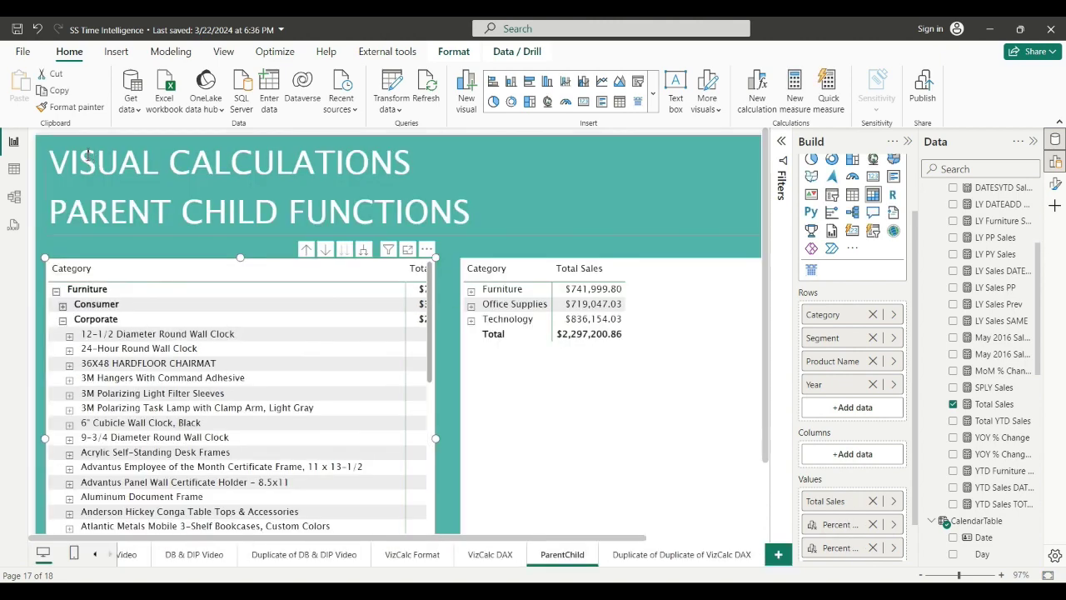
left_click(908, 141)
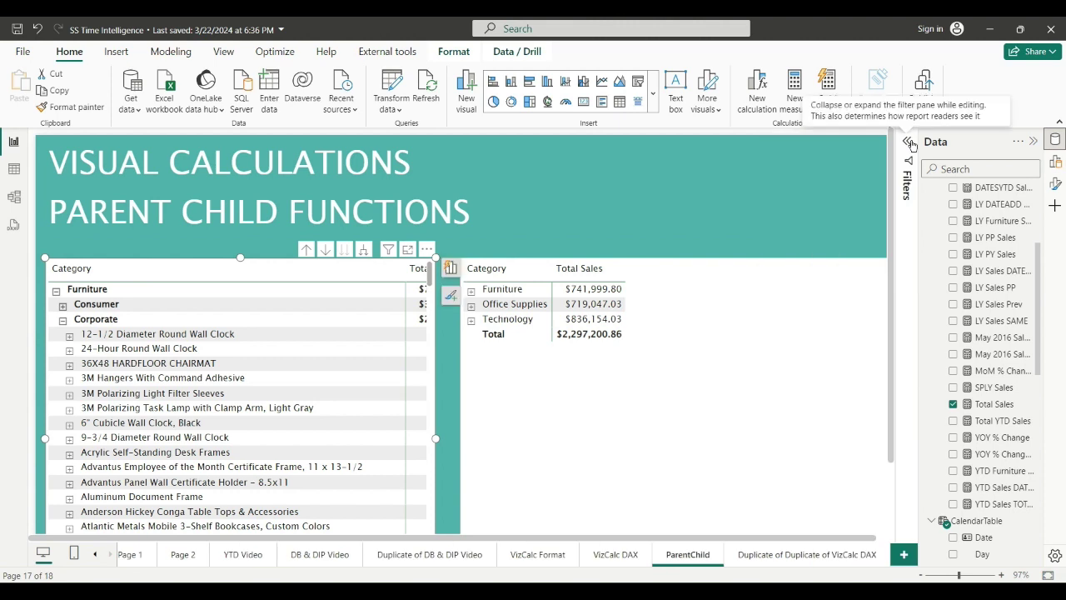
left_click(713, 315)
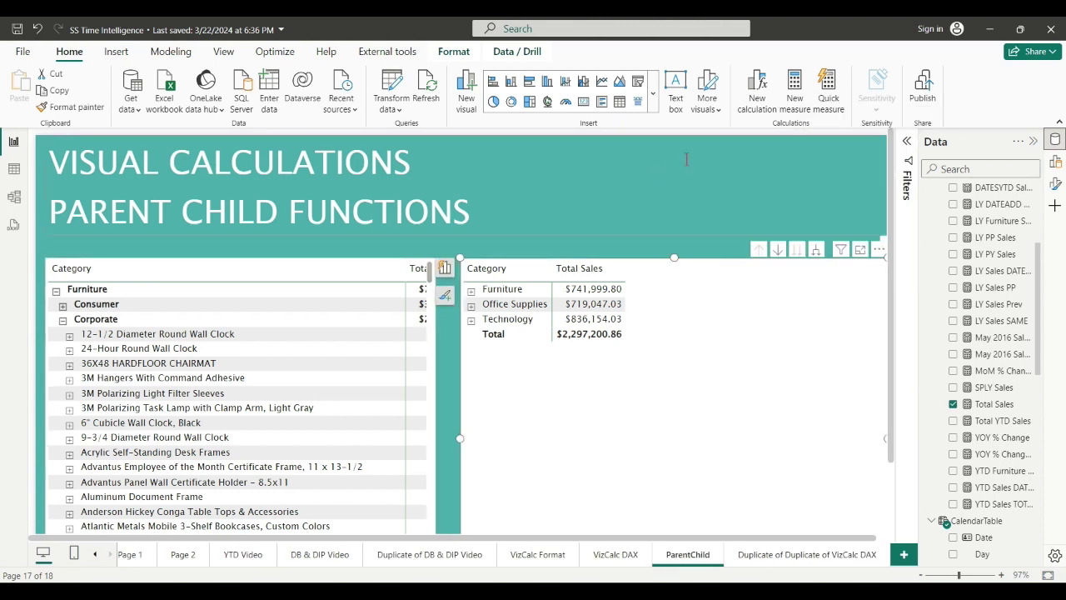
left_click(754, 94)
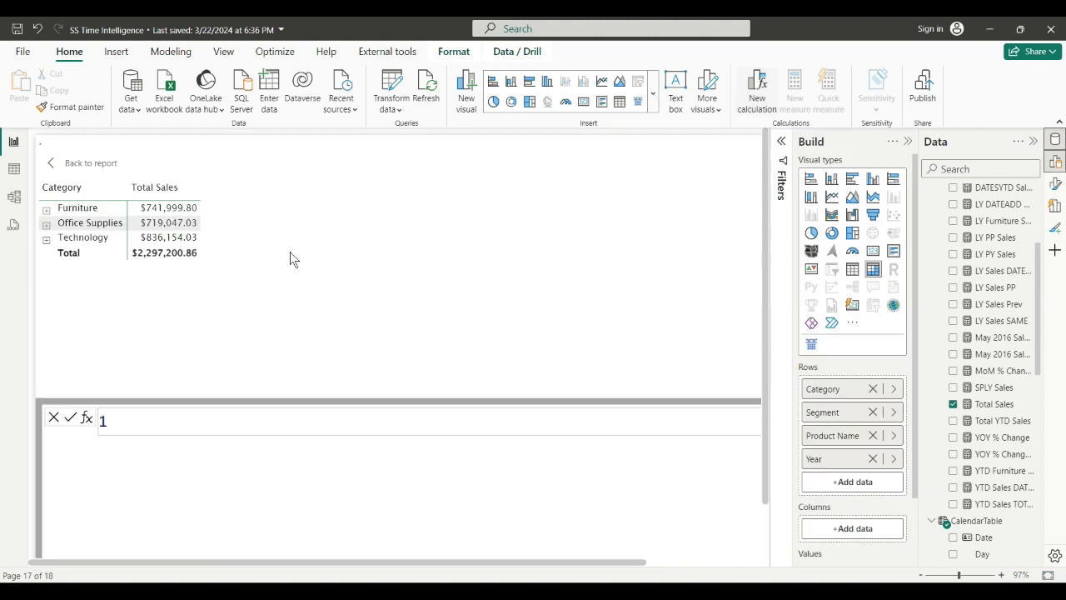
- Insert the Average of children template using [Total Sales] and ROWS
left_click(86, 417)
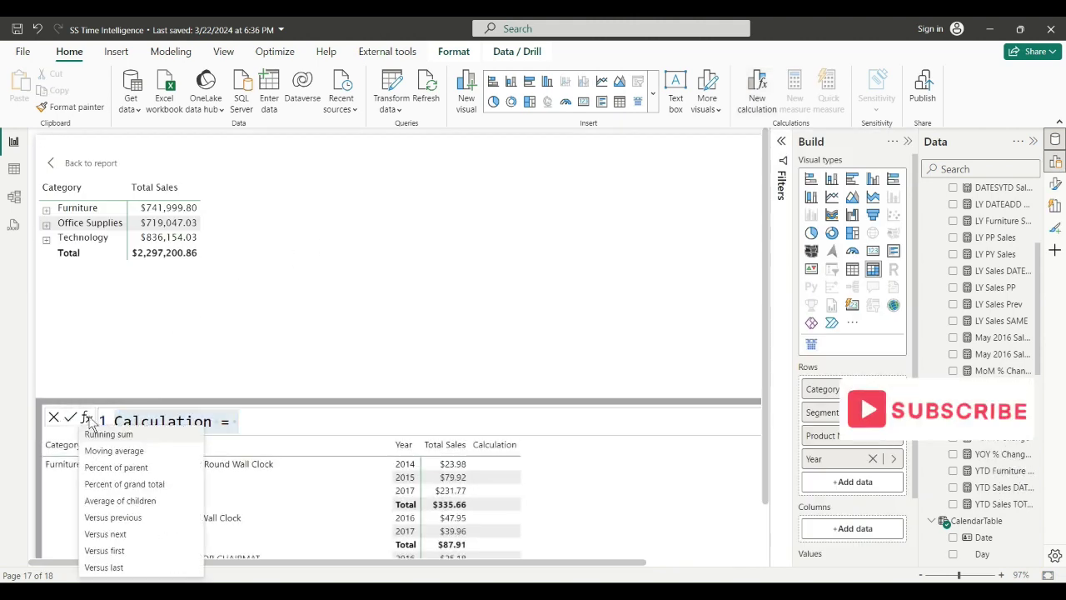
left_click(146, 505)
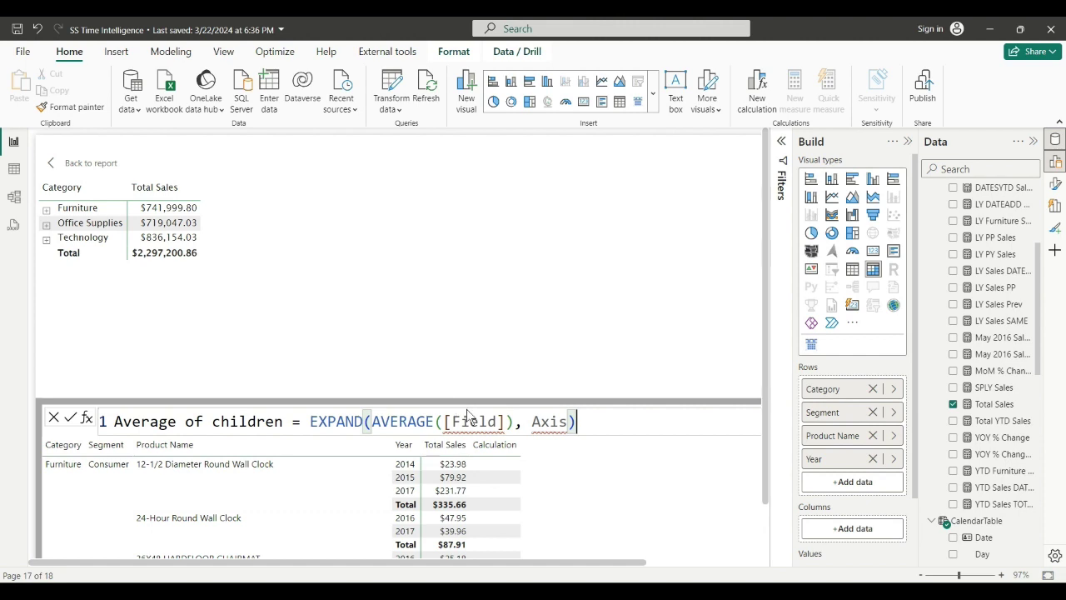
left_click_drag(451, 421, 500, 421)
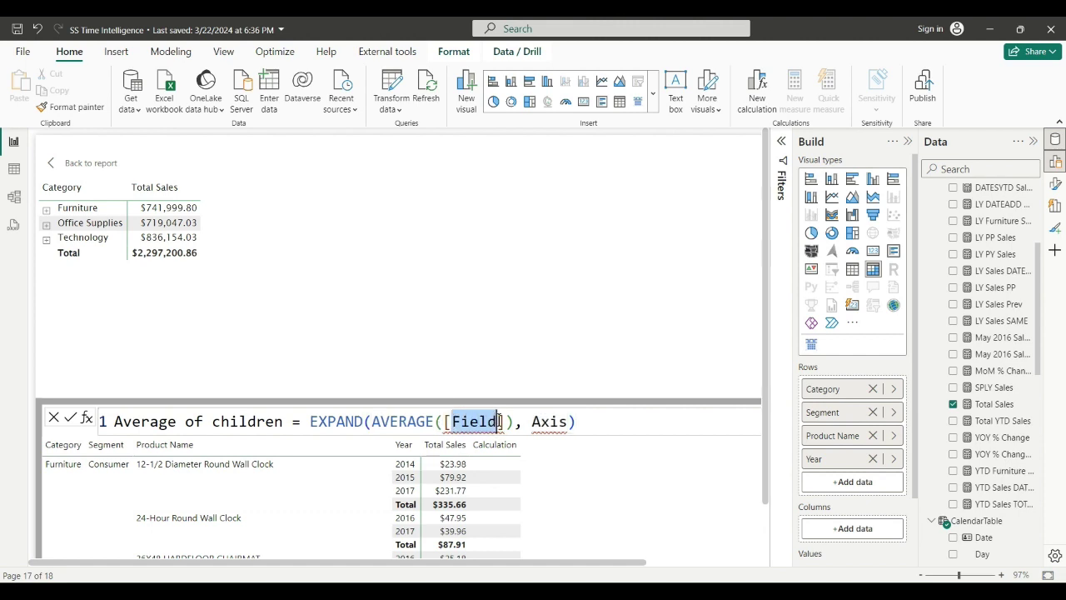
type("To")
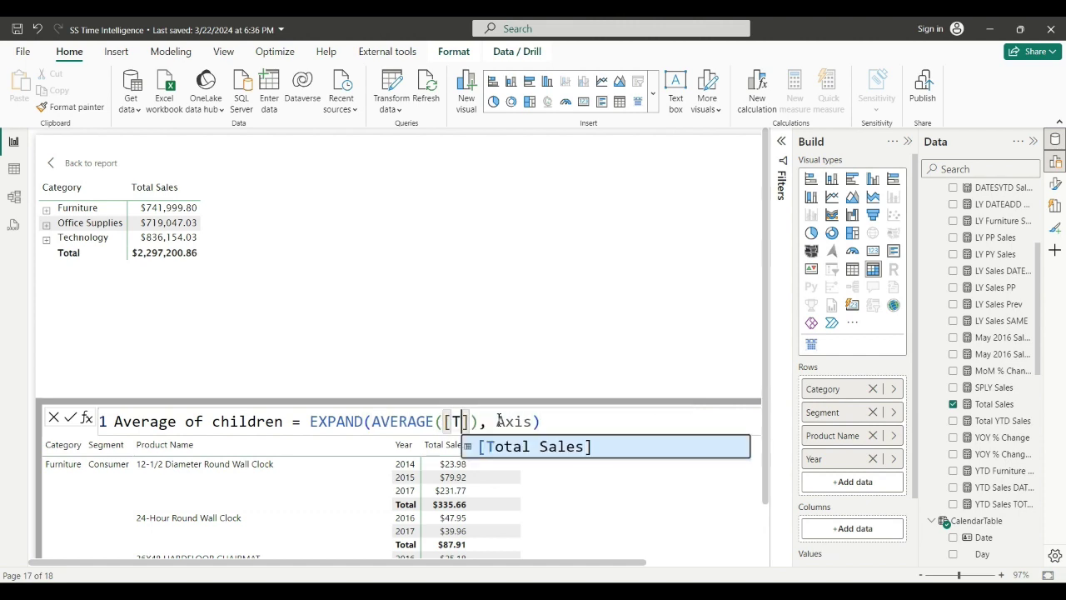
key("Tab")
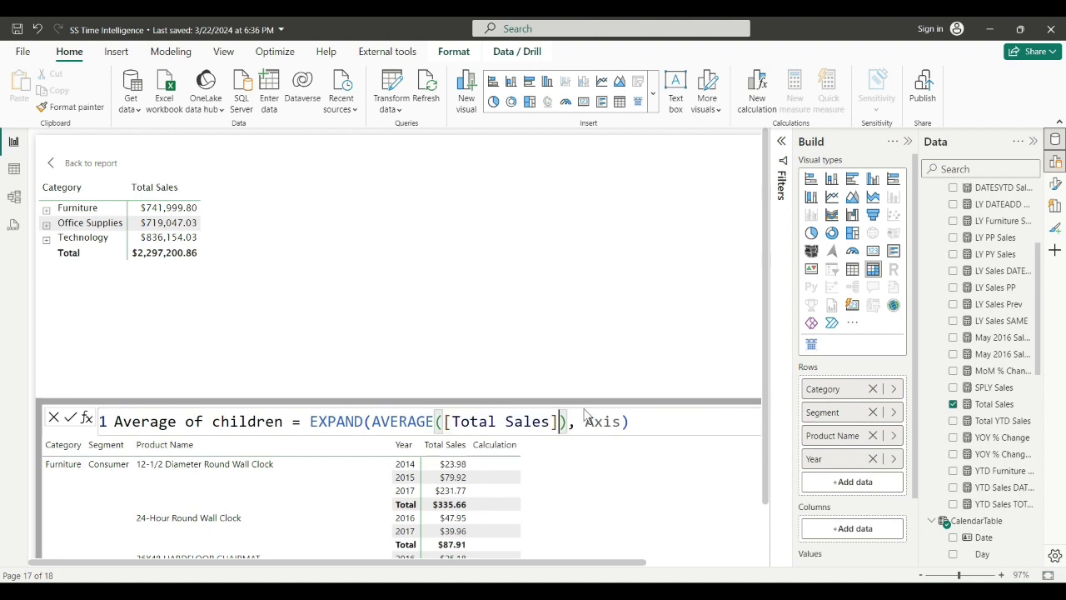
left_click_drag(585, 422, 623, 421)
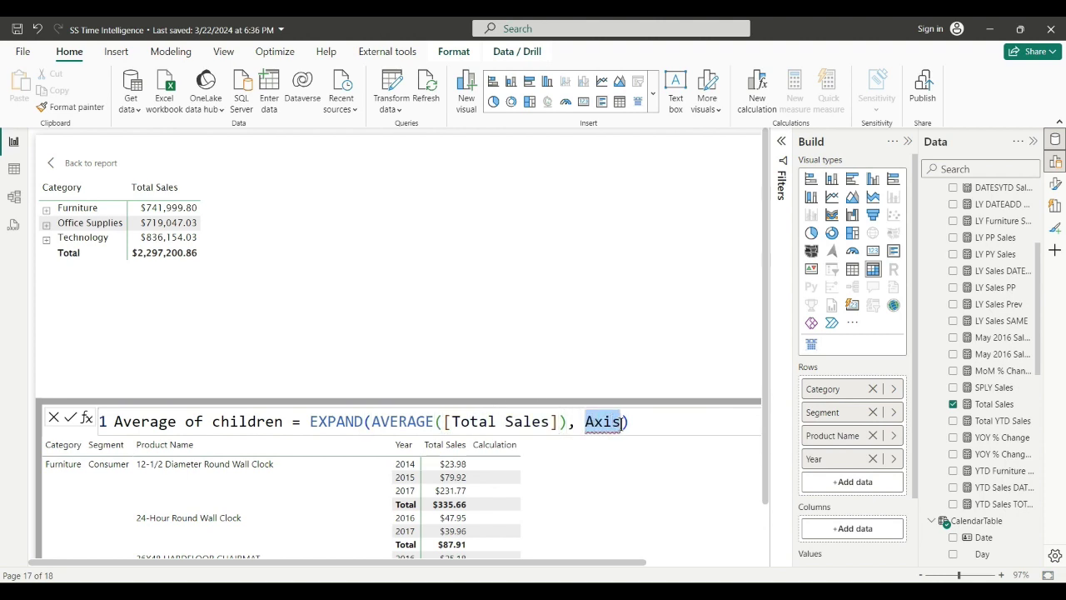
type("ROW")
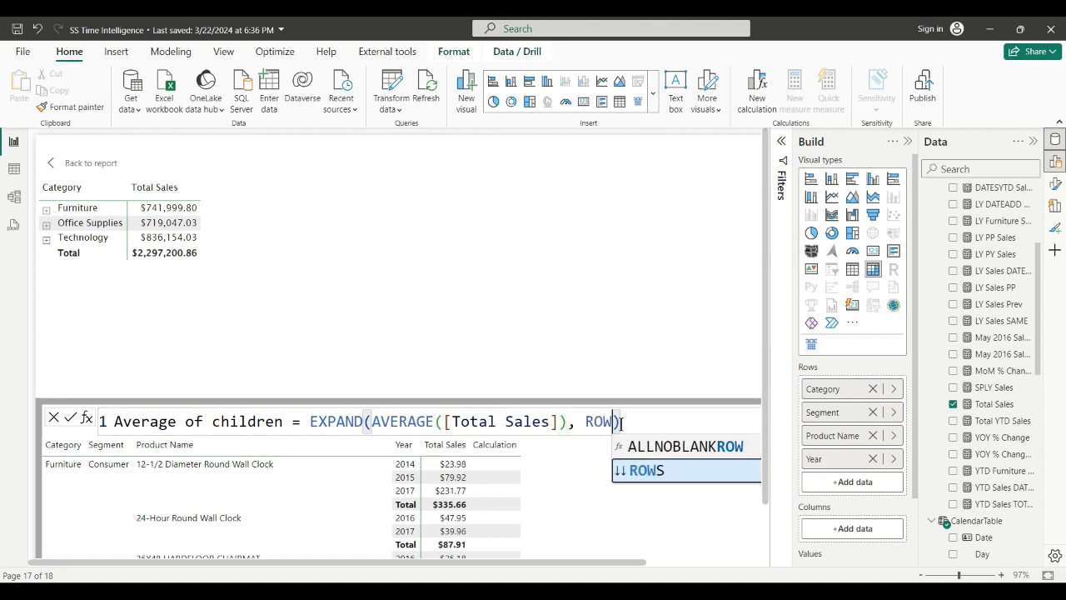
key("Tab")
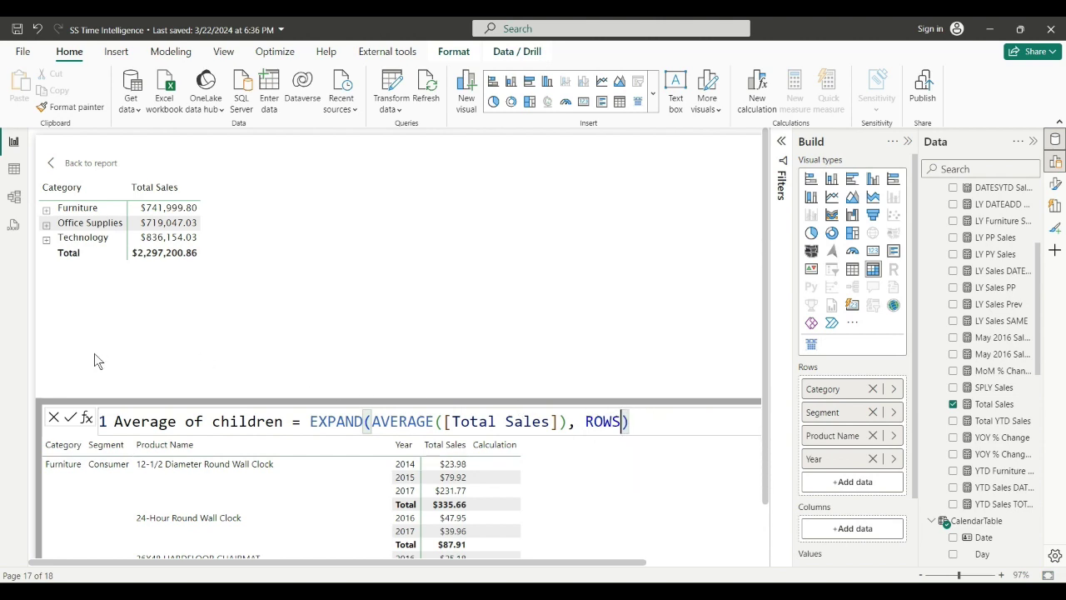
- Wrap it in FORMAT(..., "CURRENCY") and commit, giving Furniture $247,333.27
left_click(311, 423)
double_click(312, 424)
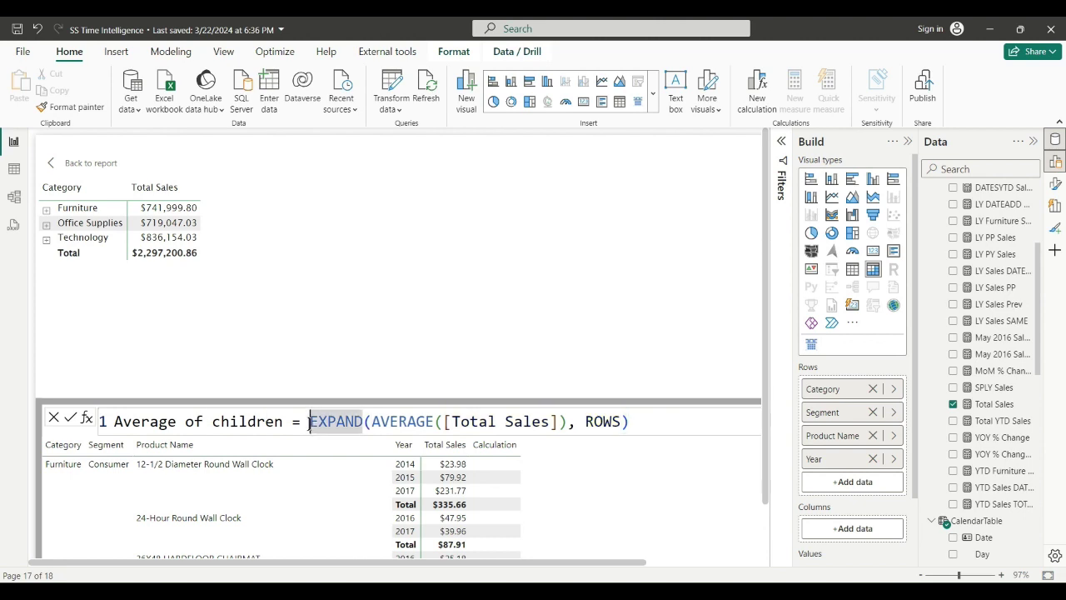
type("FORMAT")
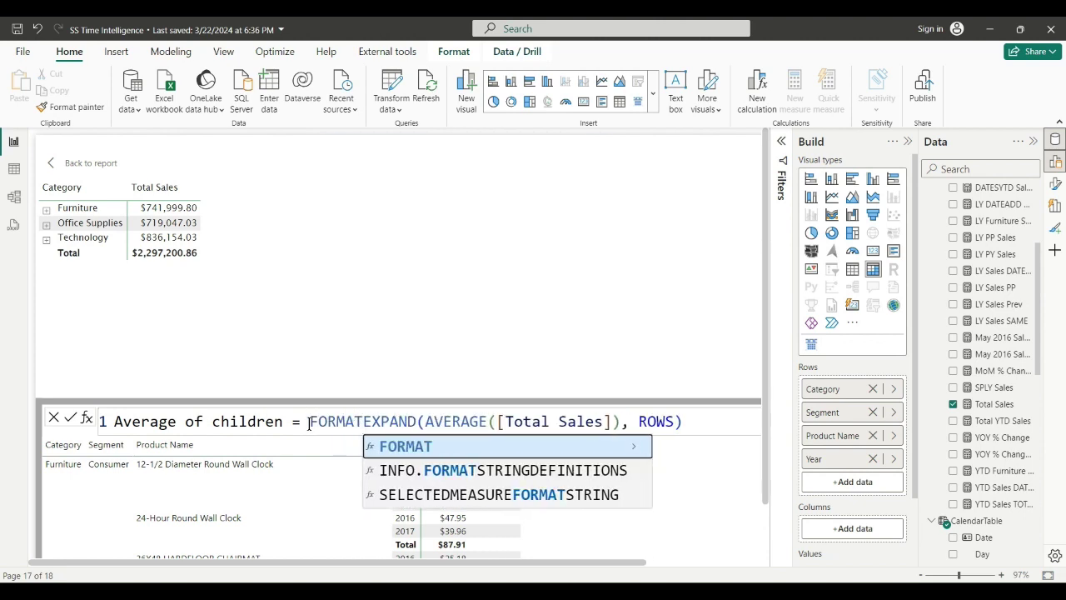
type("(")
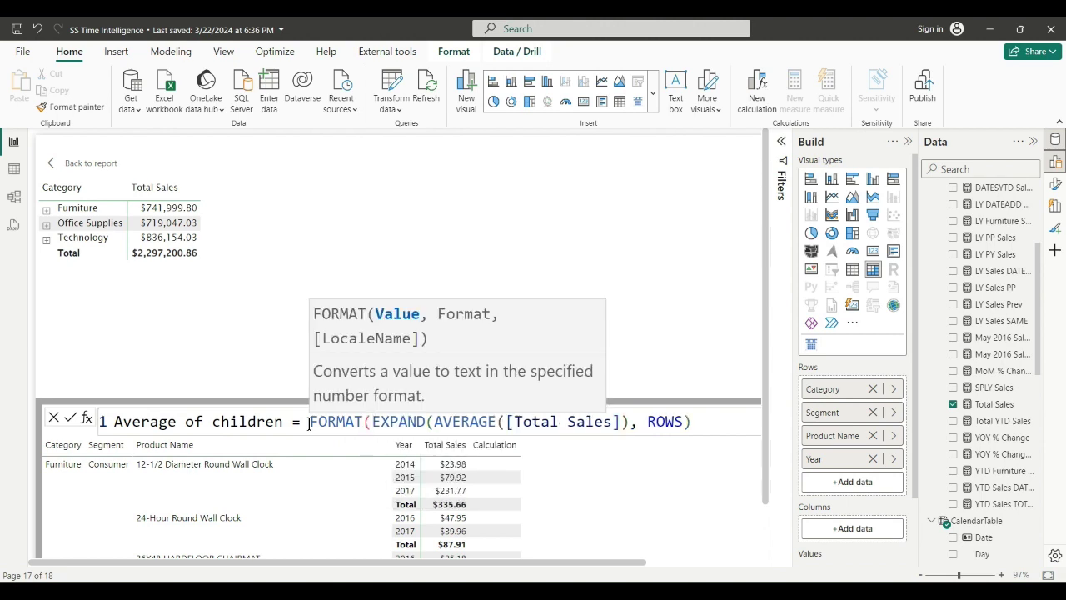
left_click(700, 417)
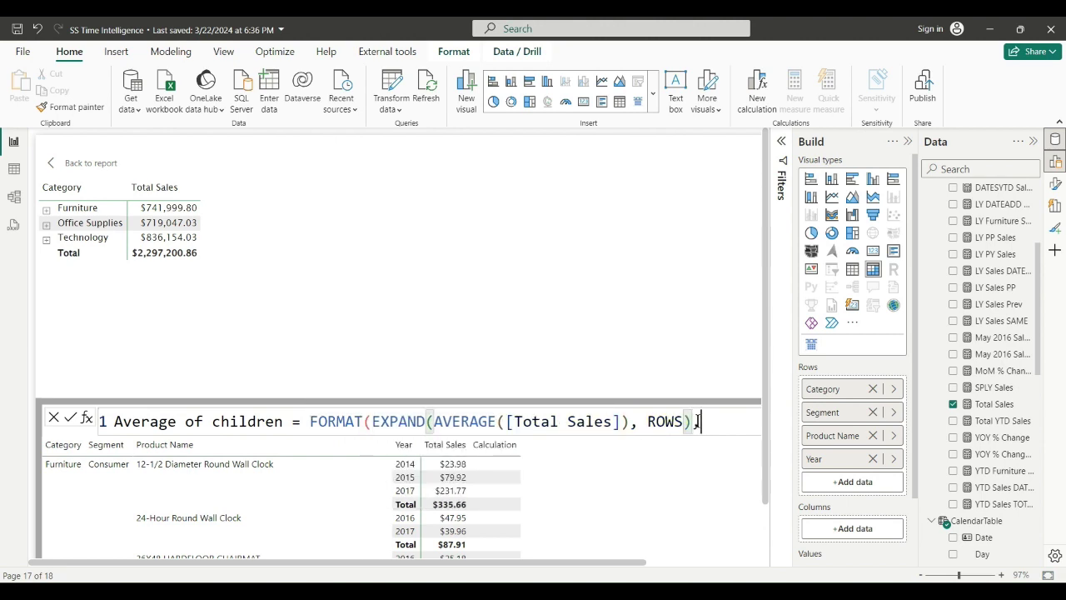
type(",\"")
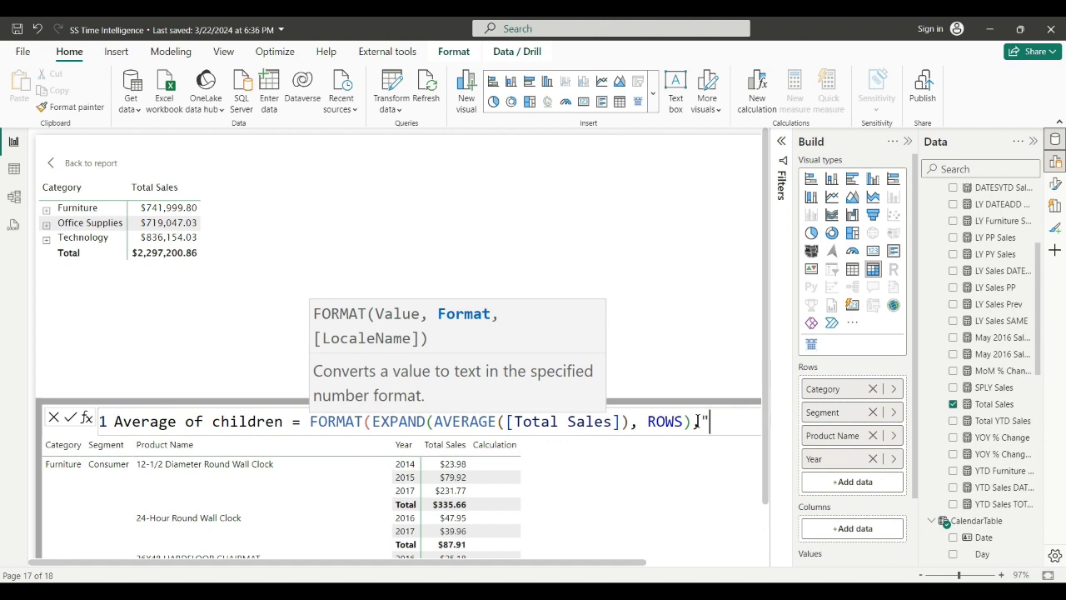
type("CURREN")
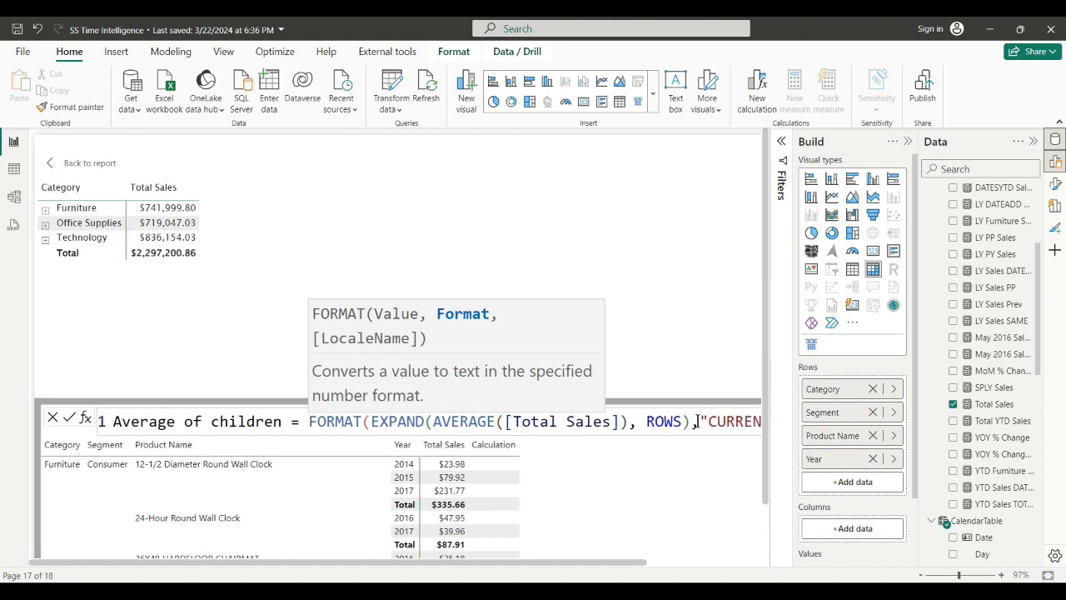
type("CY")
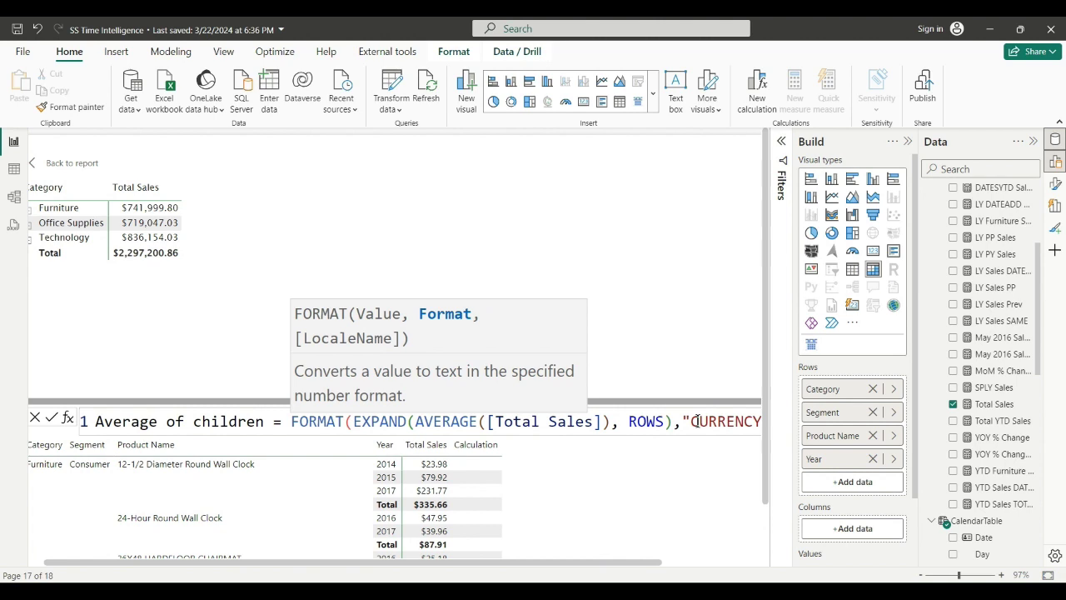
type("\")")
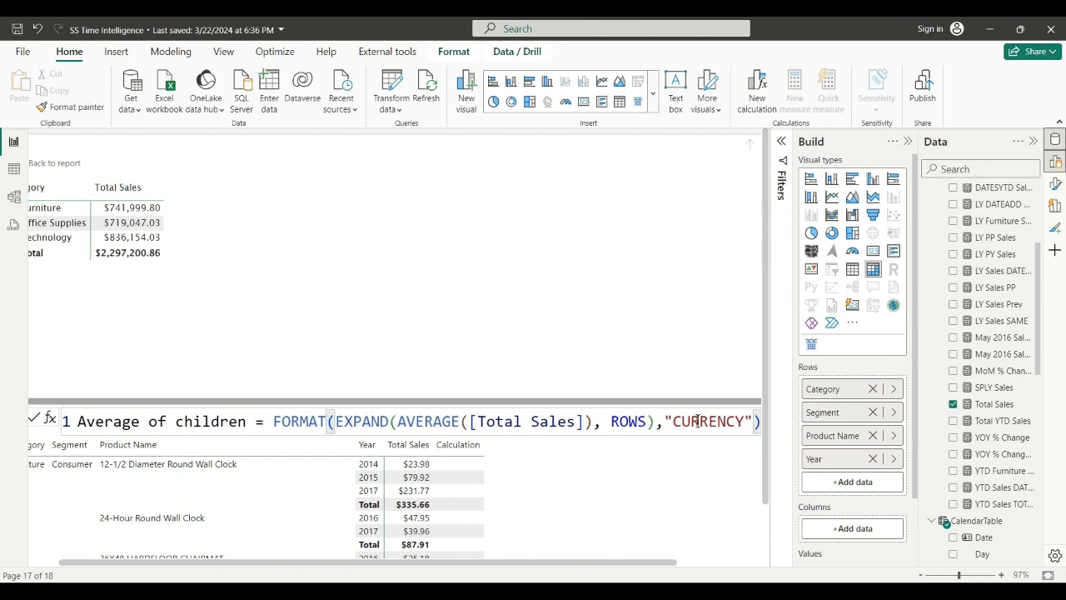
left_click(34, 419)
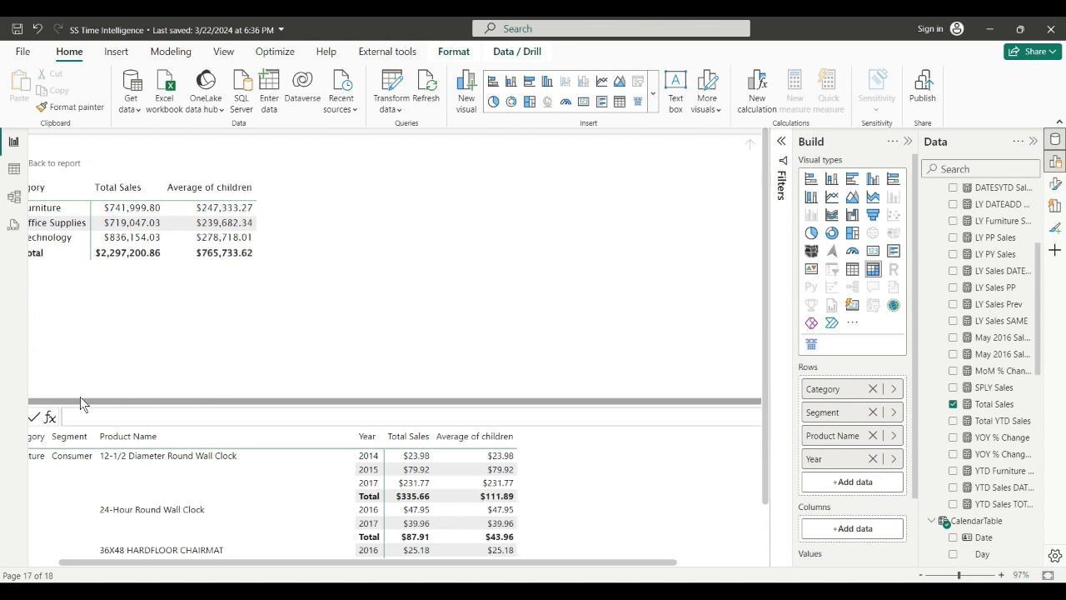
- Collapse and re-expand the wall clock, Consumer and Furniture rows to check Average of children, then start a blank calculation
scroll(84, 478, "left", 2)
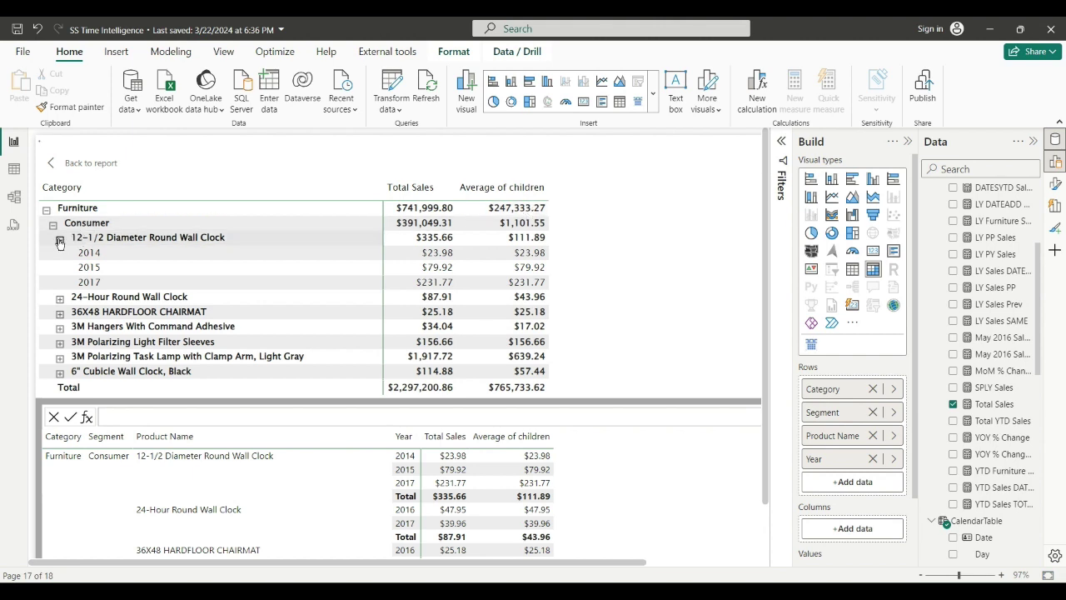
left_click(60, 242)
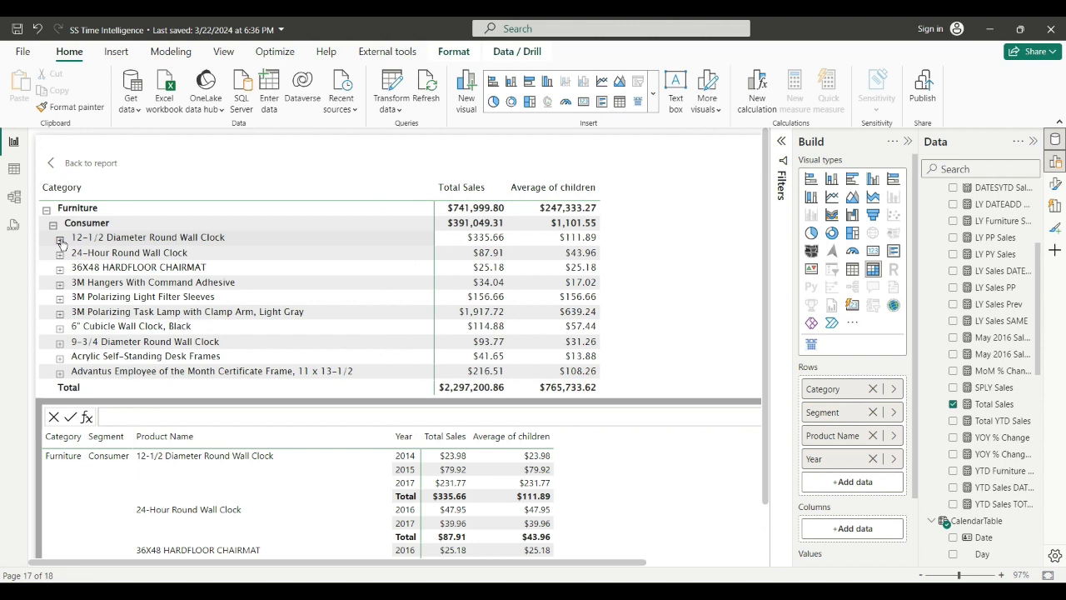
left_click(60, 240)
left_click(54, 224)
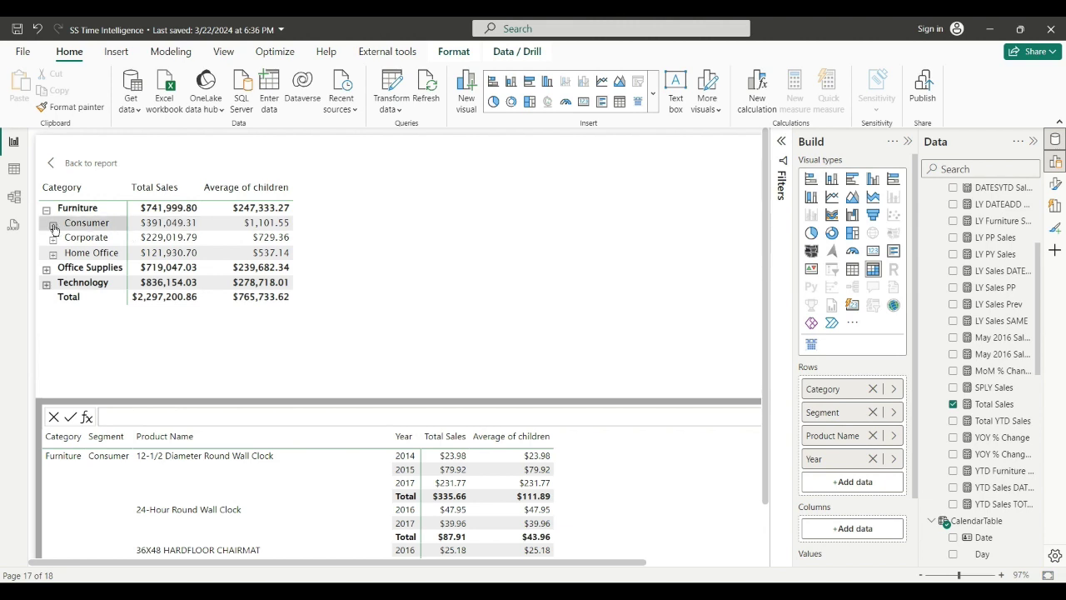
left_click(53, 226)
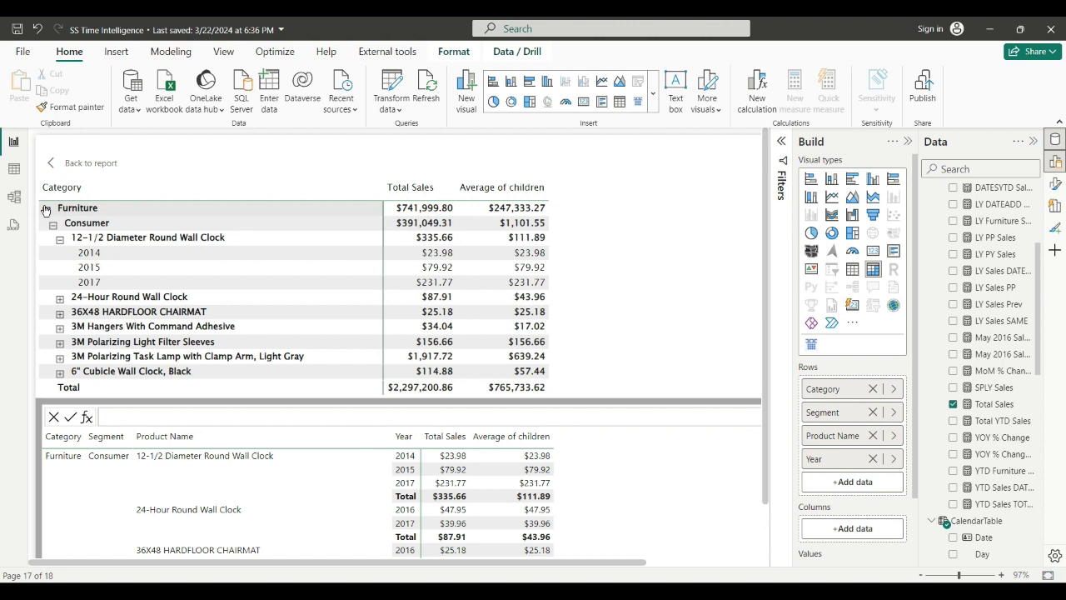
left_click(46, 209)
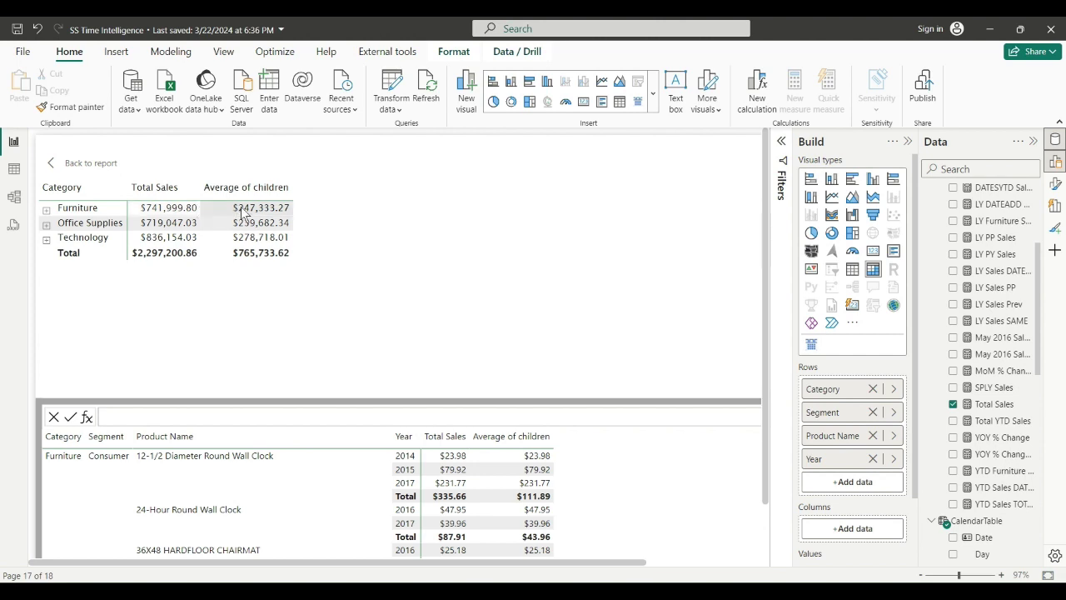
left_click(47, 210)
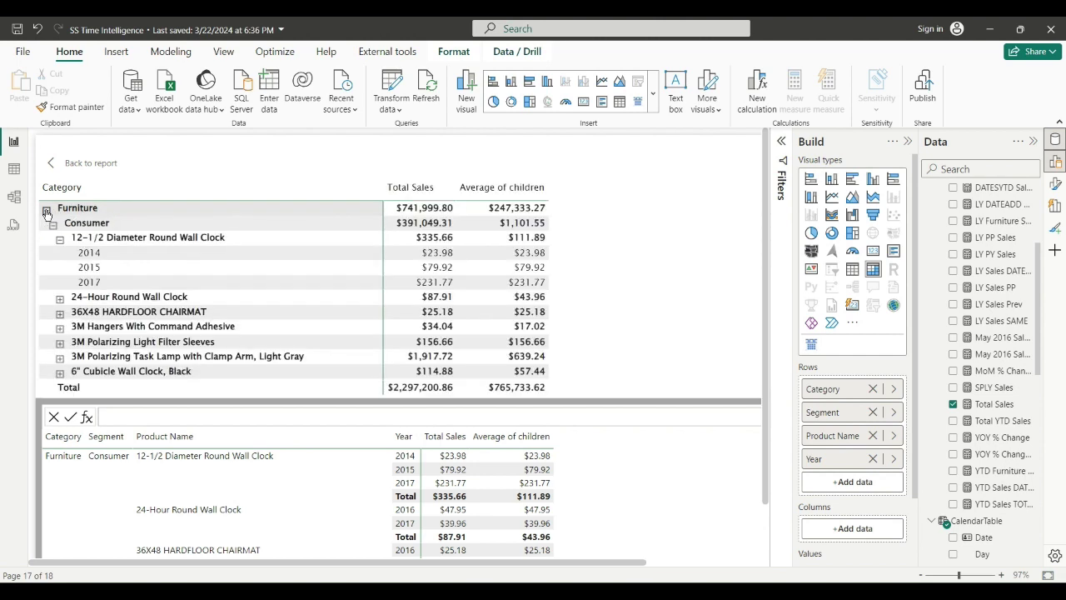
left_click(54, 225)
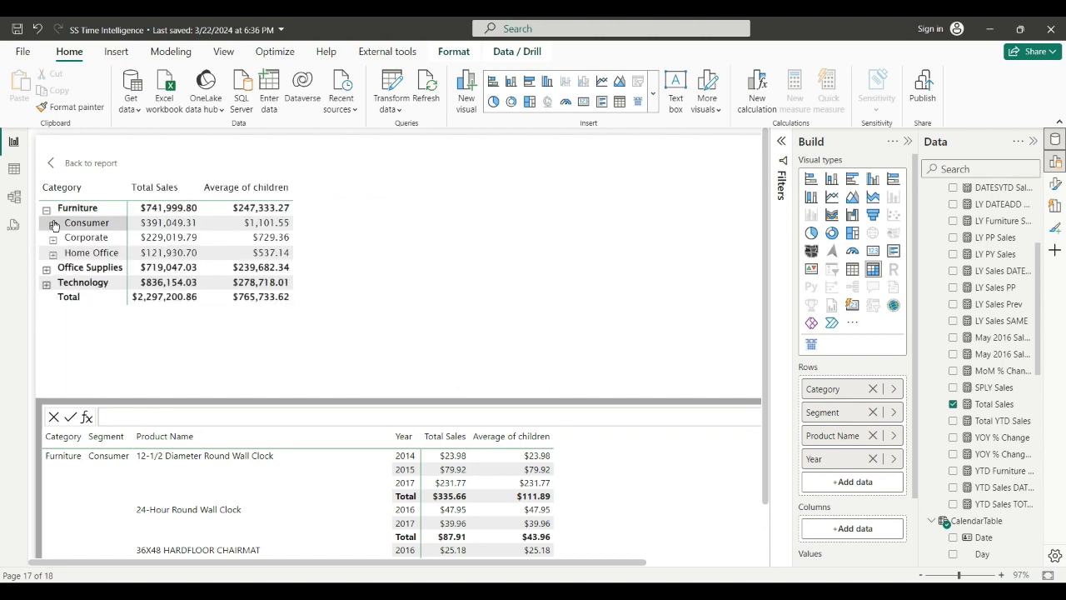
left_click(53, 225)
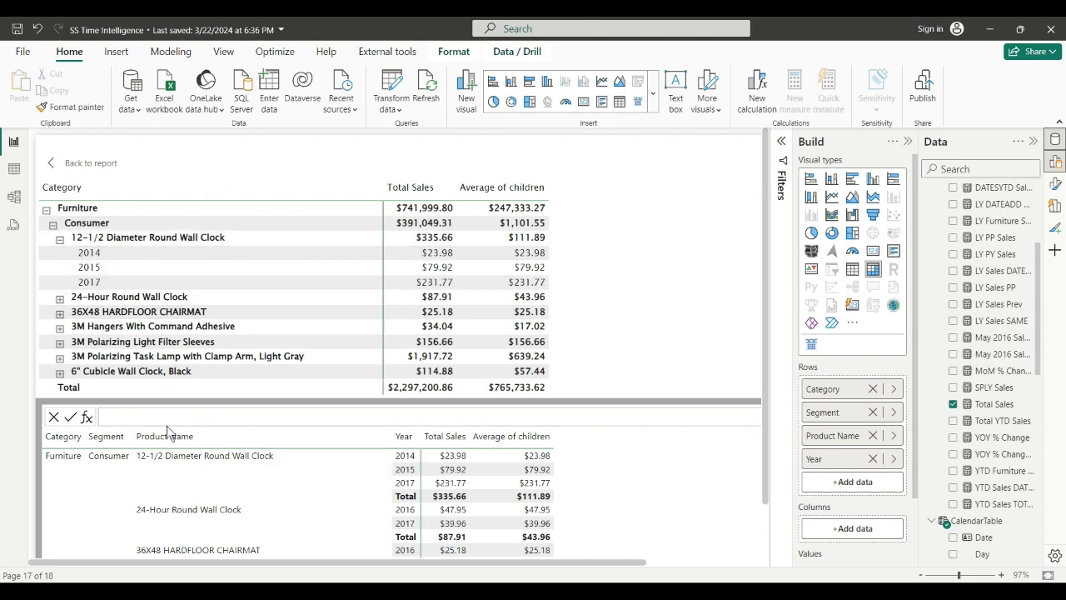
left_click(74, 418)
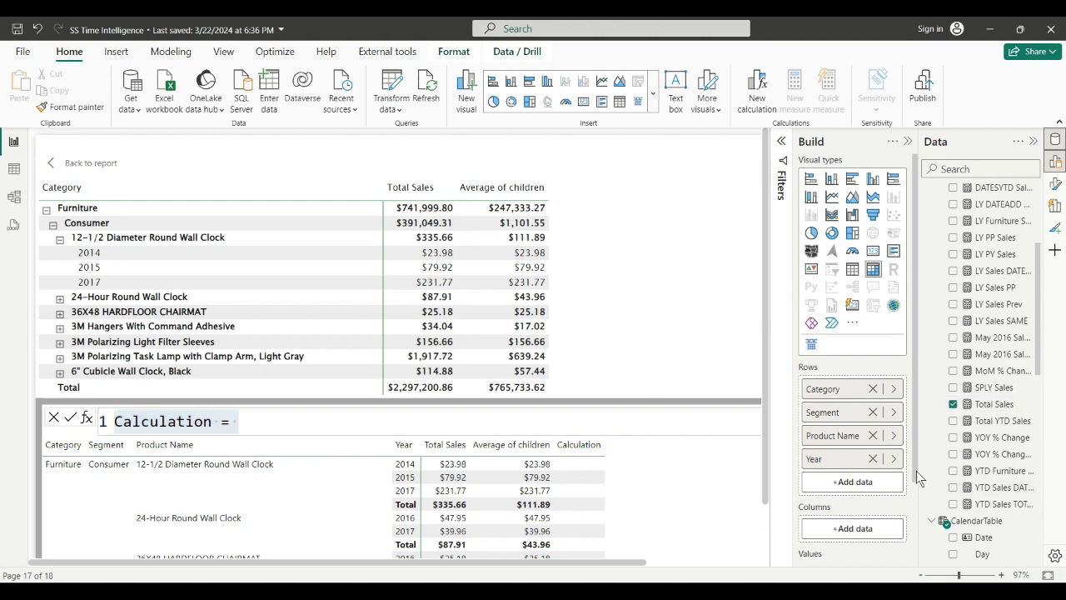
- Remove the blank Calculation and paste the Average of children formula into a new visual calculation
scroll(916, 478, "down", 2)
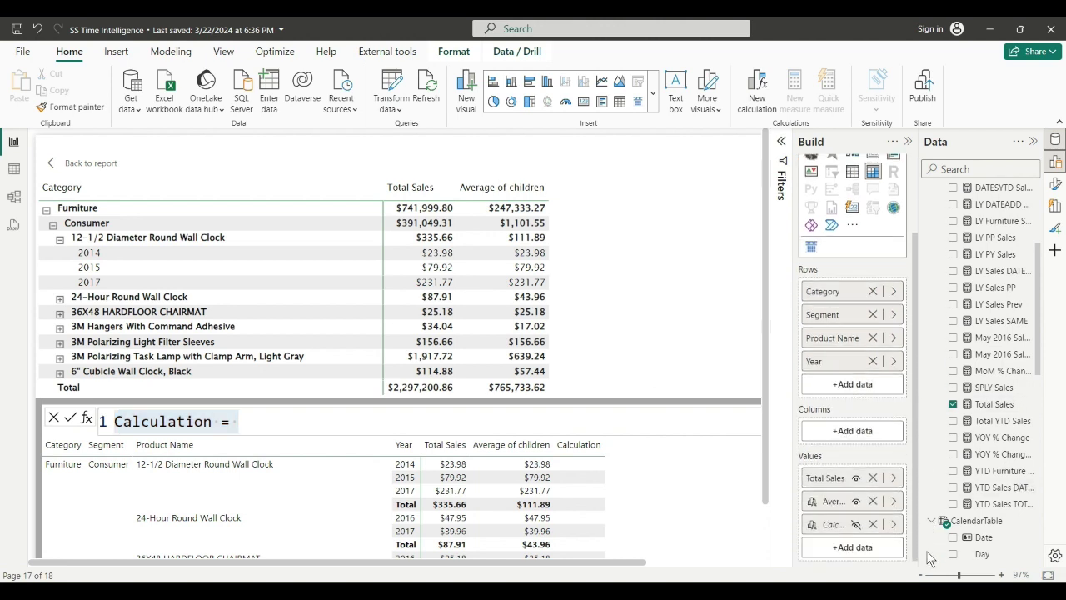
left_click(871, 524)
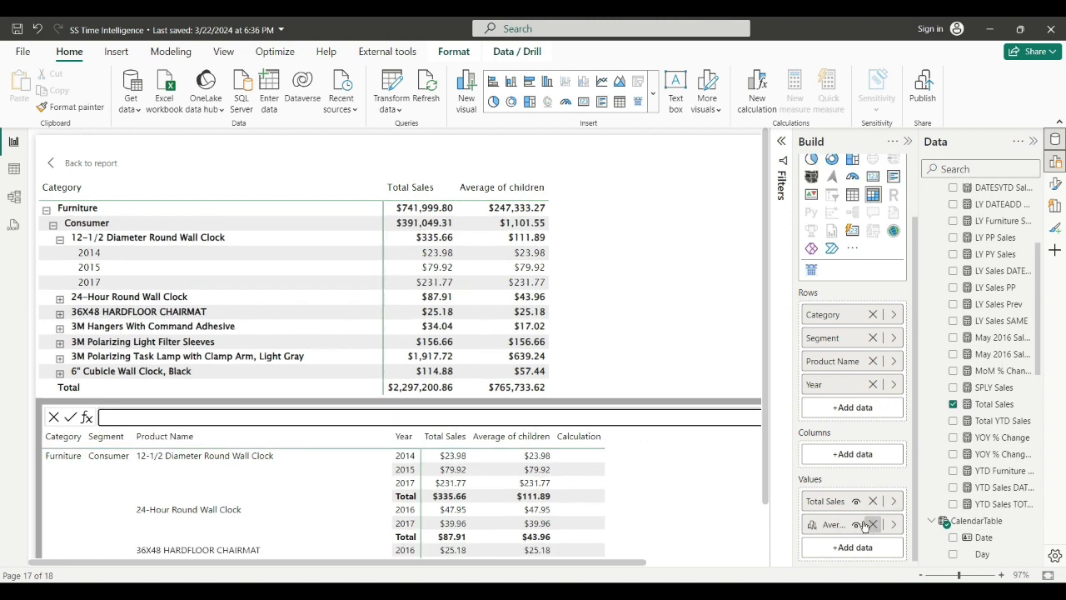
right_click(837, 524)
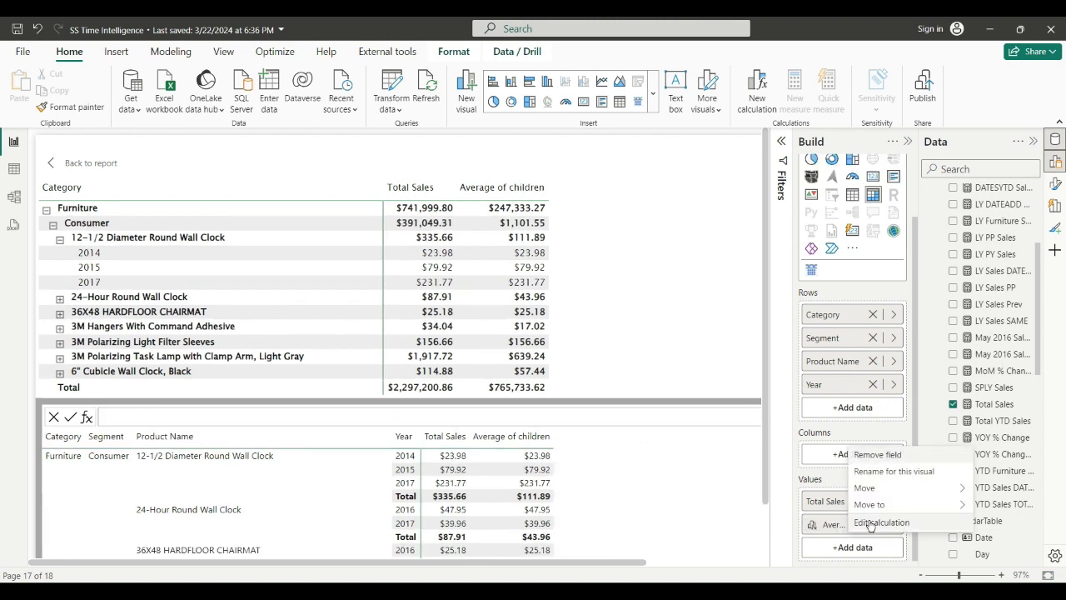
left_click(858, 523)
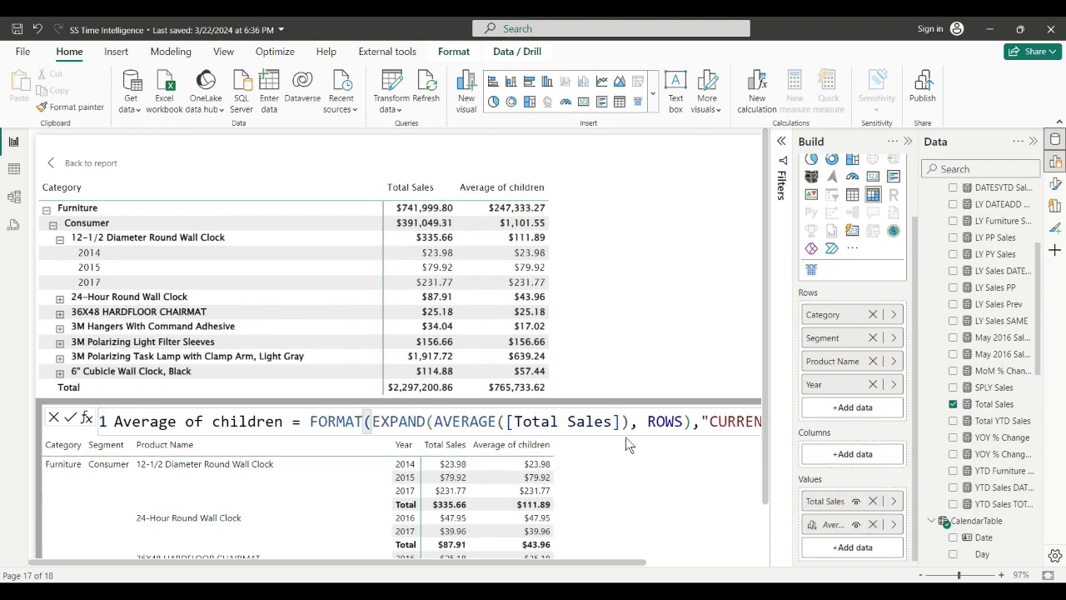
triple_click(158, 423)
key("ctrl+c")
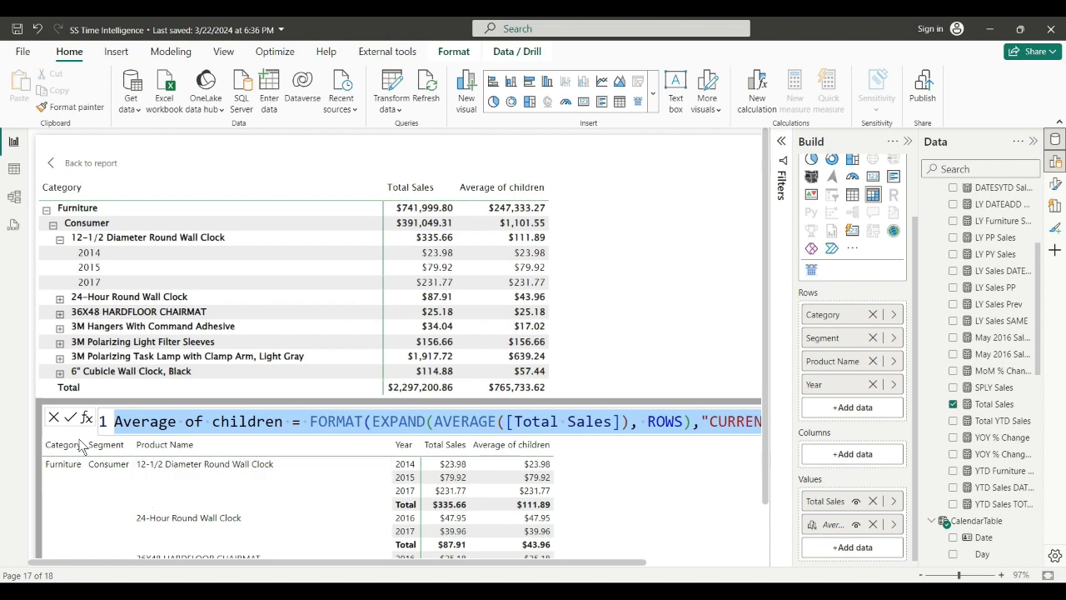
key("BackSpace")
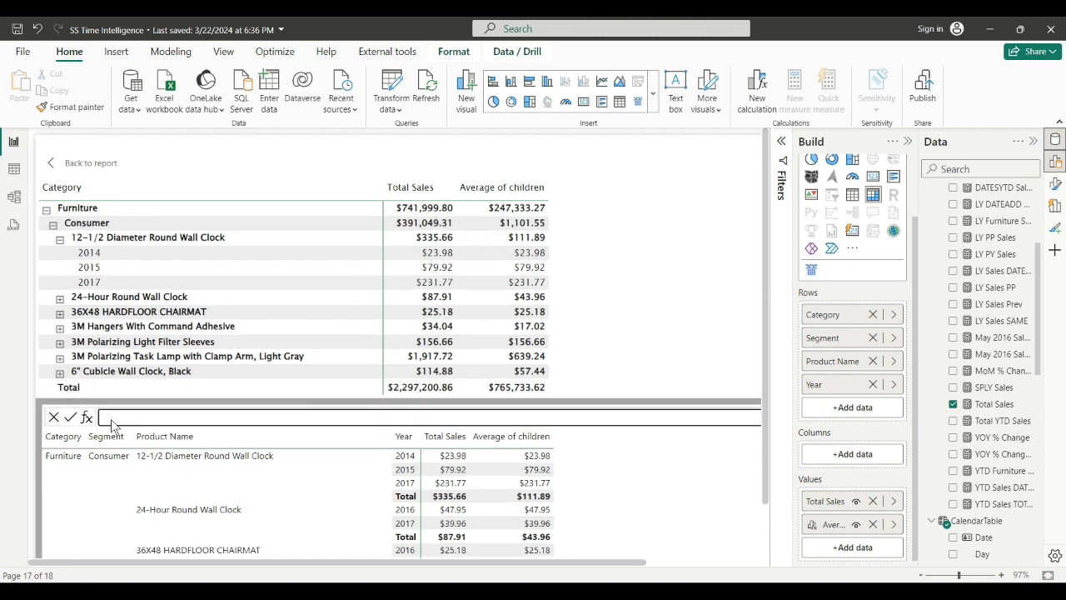
key("ctrl+a")
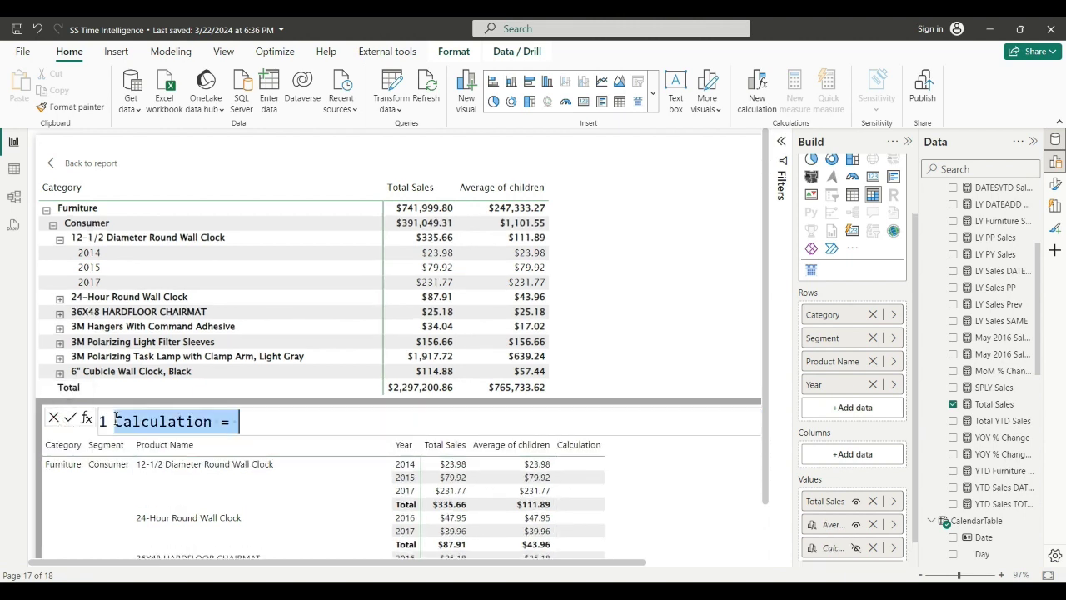
key("ctrl+v")
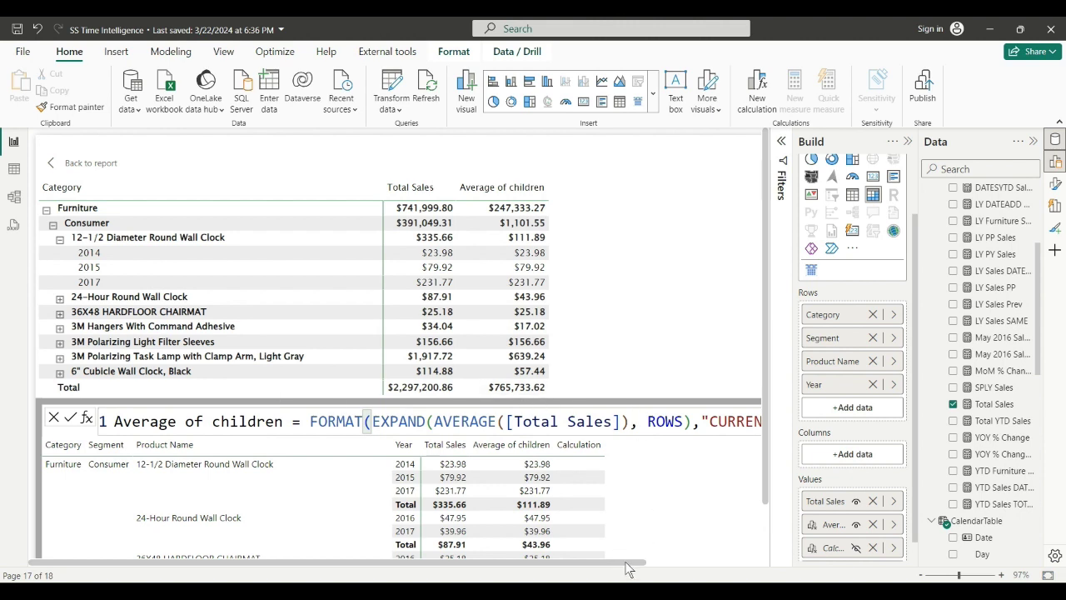
- Add ',2' after ROWS, rename it Average of Grandchildren, and commit the calculation
left_click_drag(630, 564, 739, 564)
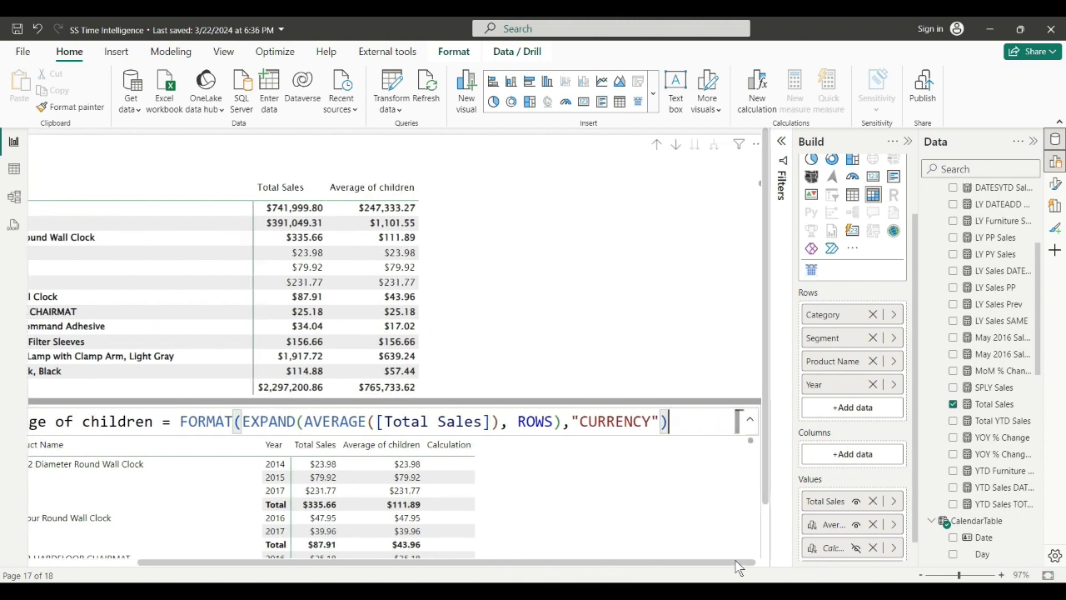
left_click(556, 422)
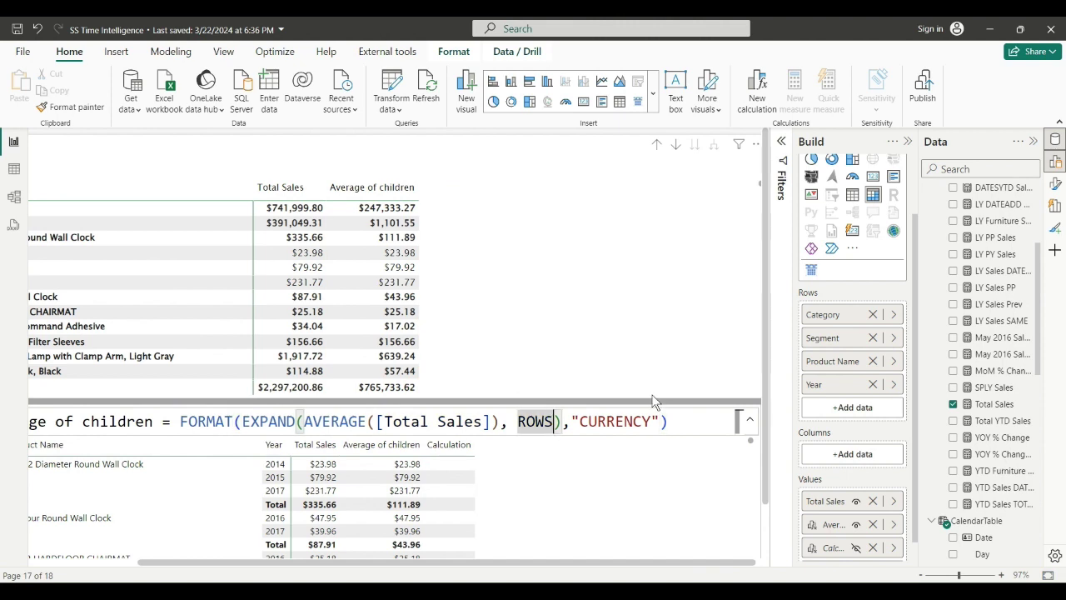
type(",2")
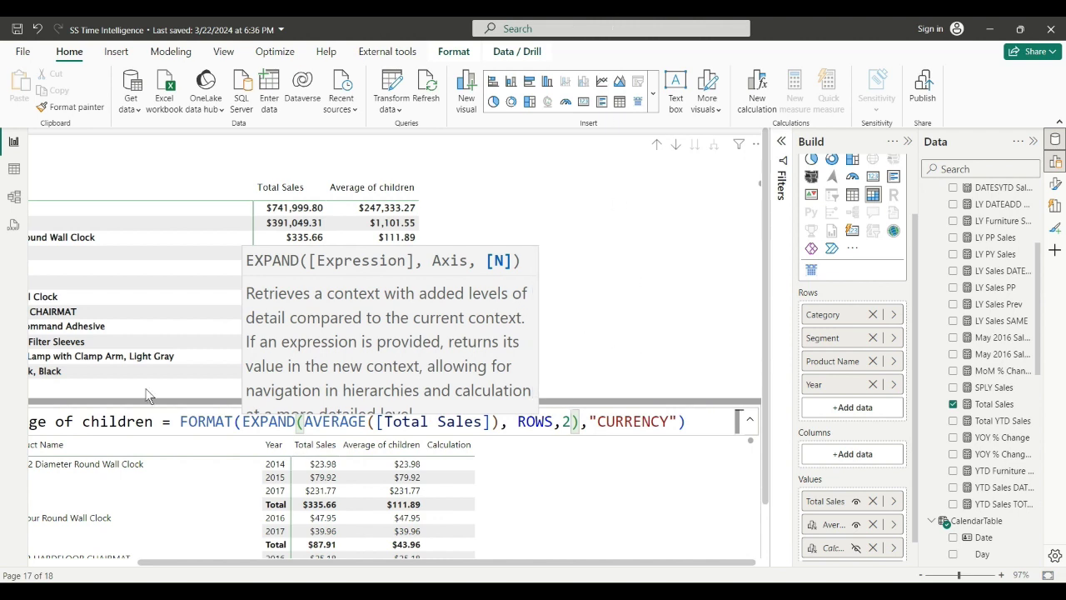
left_click_drag(291, 559, 127, 559)
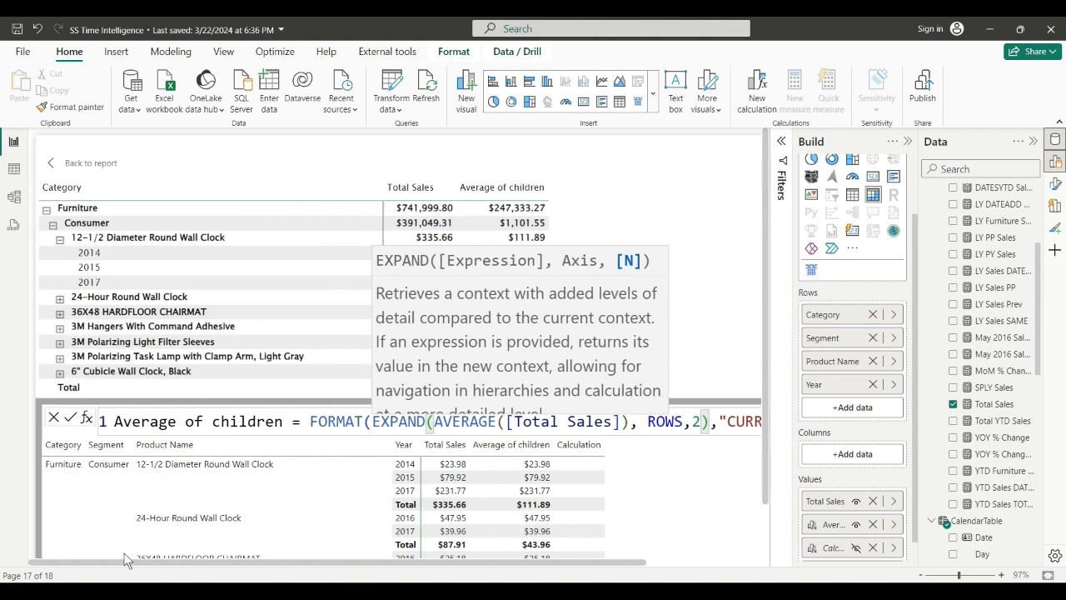
double_click(214, 425)
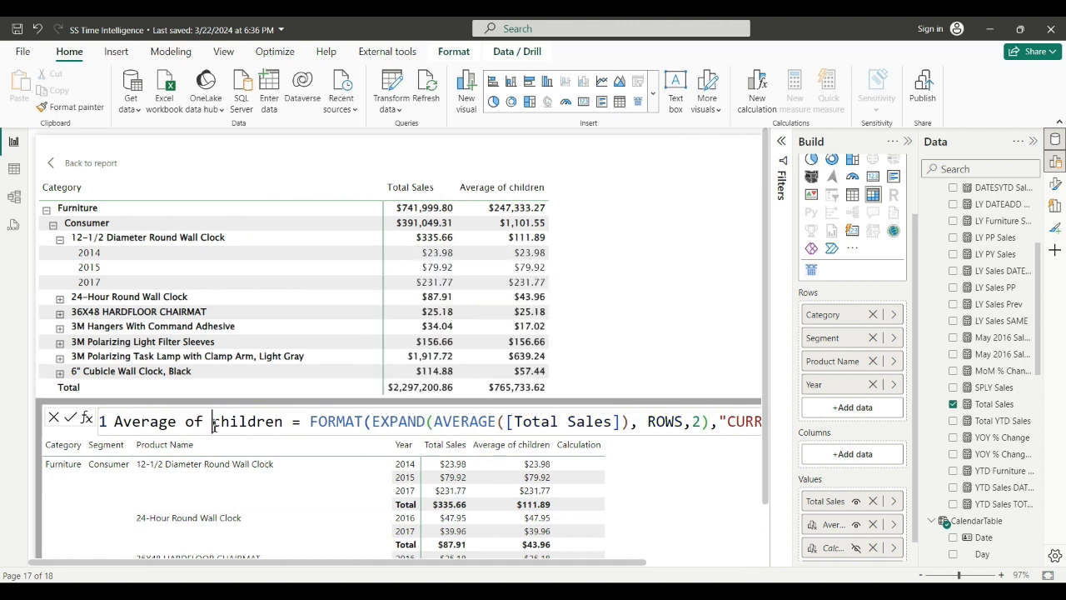
left_click(214, 425)
type("Grand")
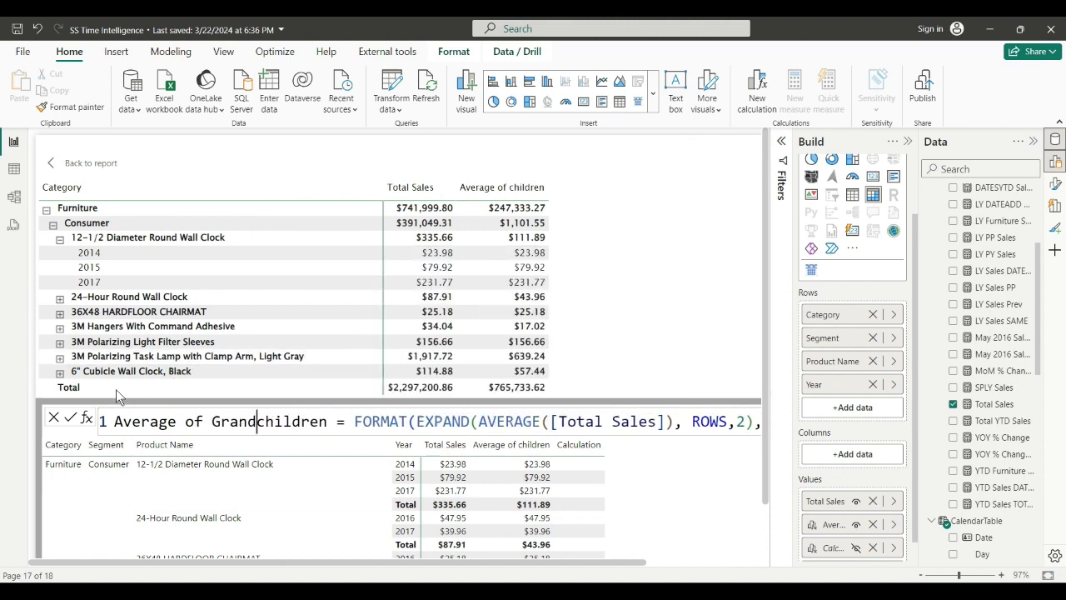
left_click(71, 418)
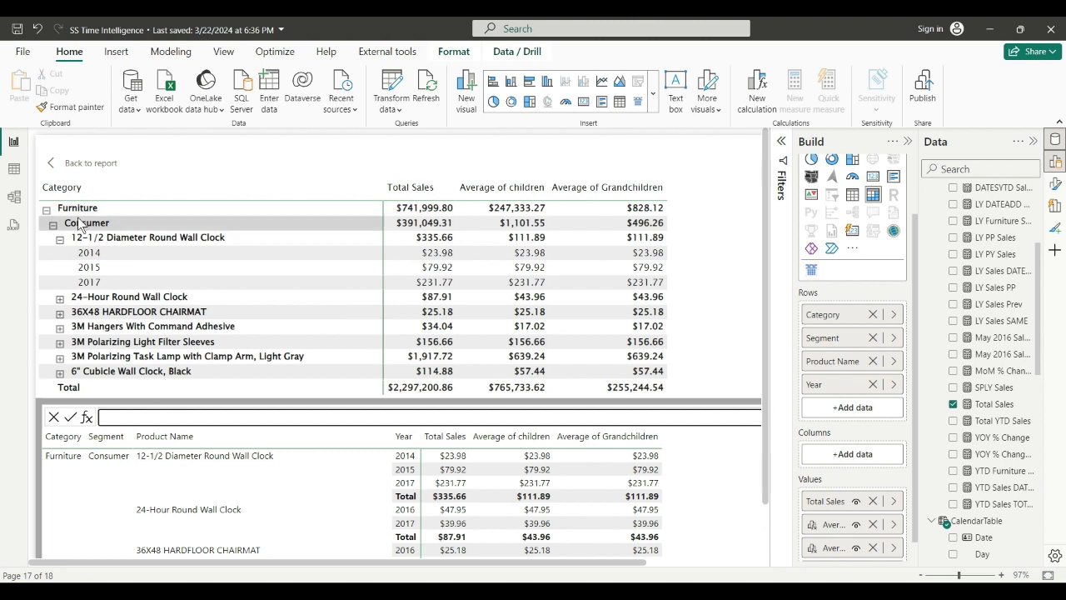
- Collapse Furniture to category level and expand a category to show its segments
left_click(47, 210)
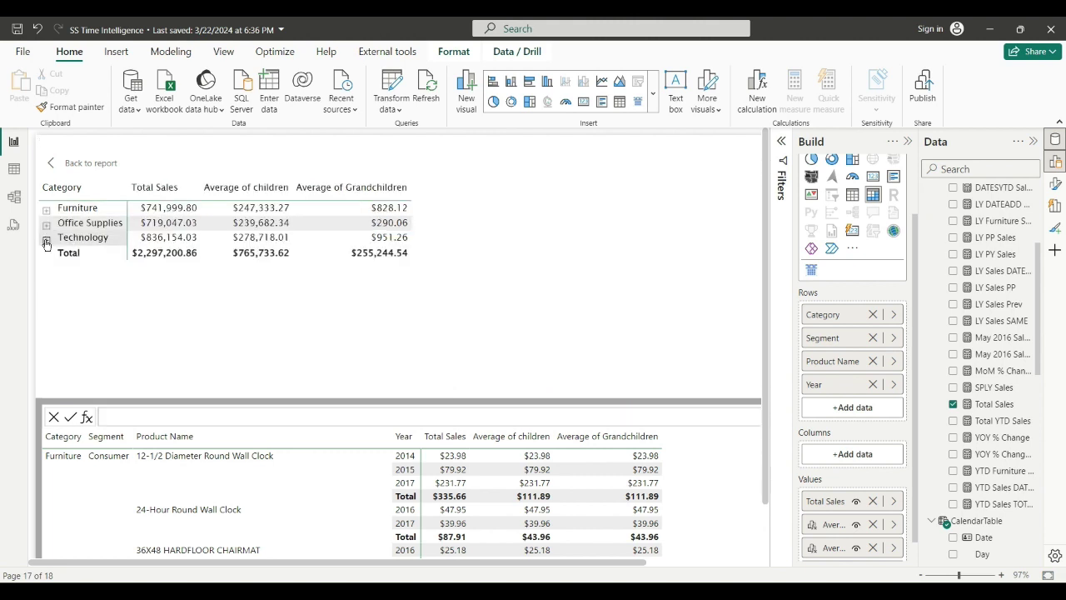
left_click(46, 239)
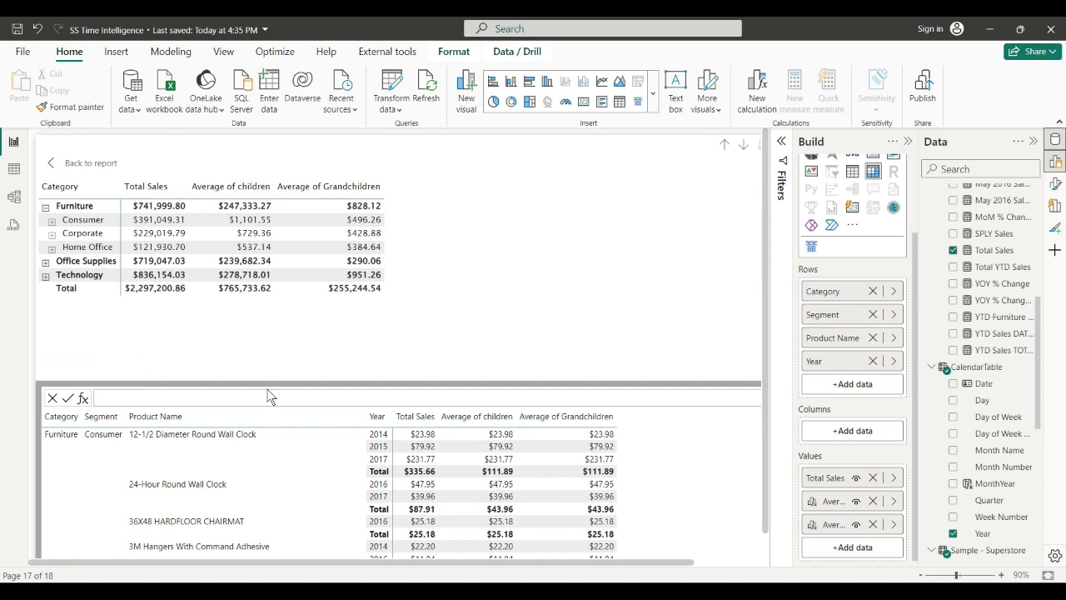
- Copy the Average of Grandchildren formula and paste it into a new visual calculation
right_click(825, 529)
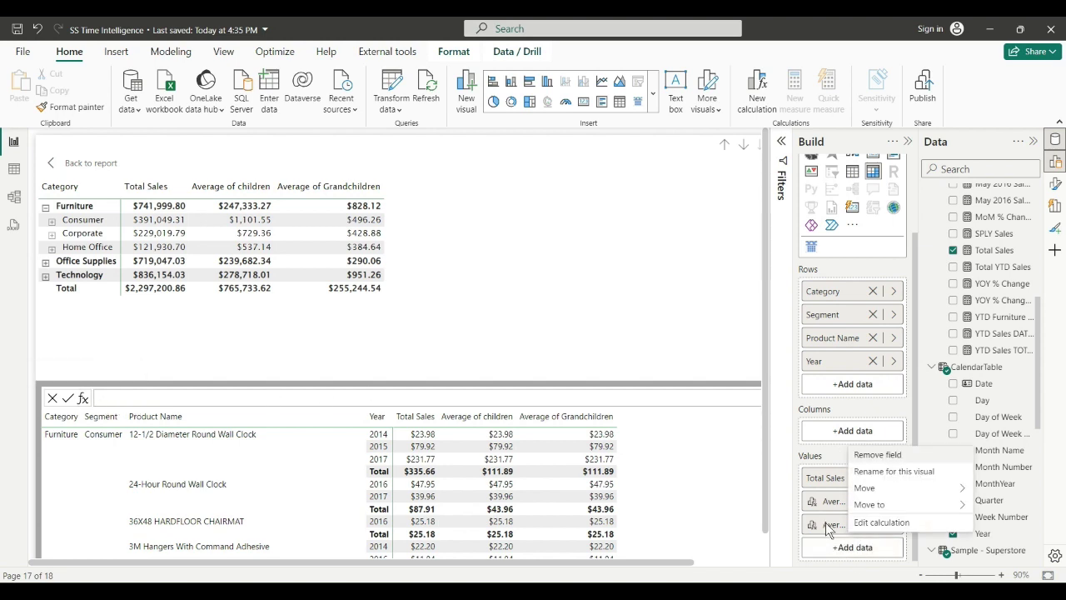
left_click(870, 524)
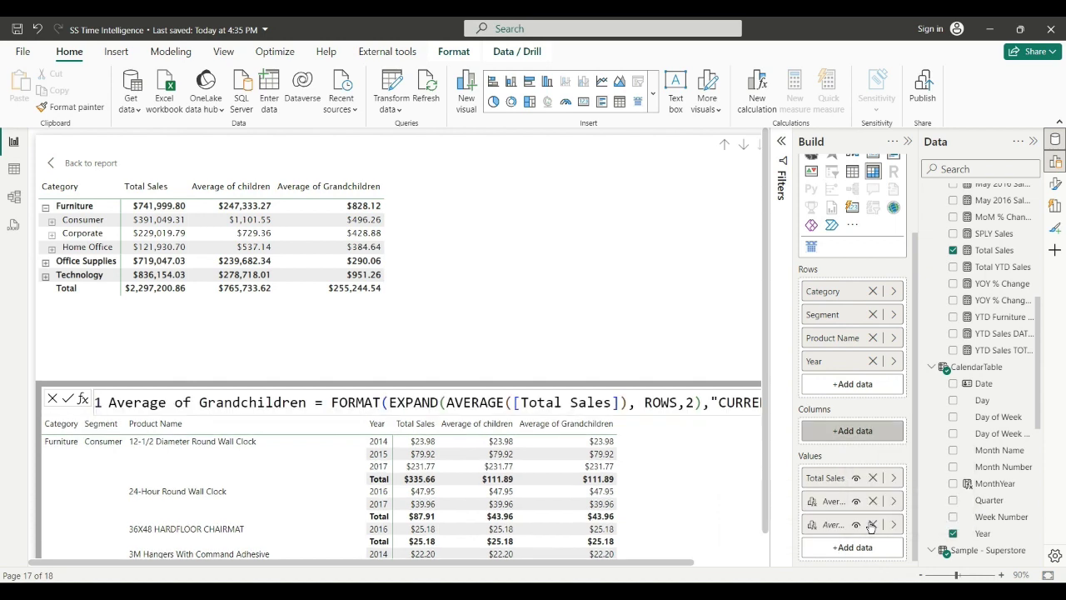
double_click(201, 403)
left_click(200, 402)
triple_click(201, 403)
key("ctrl+c")
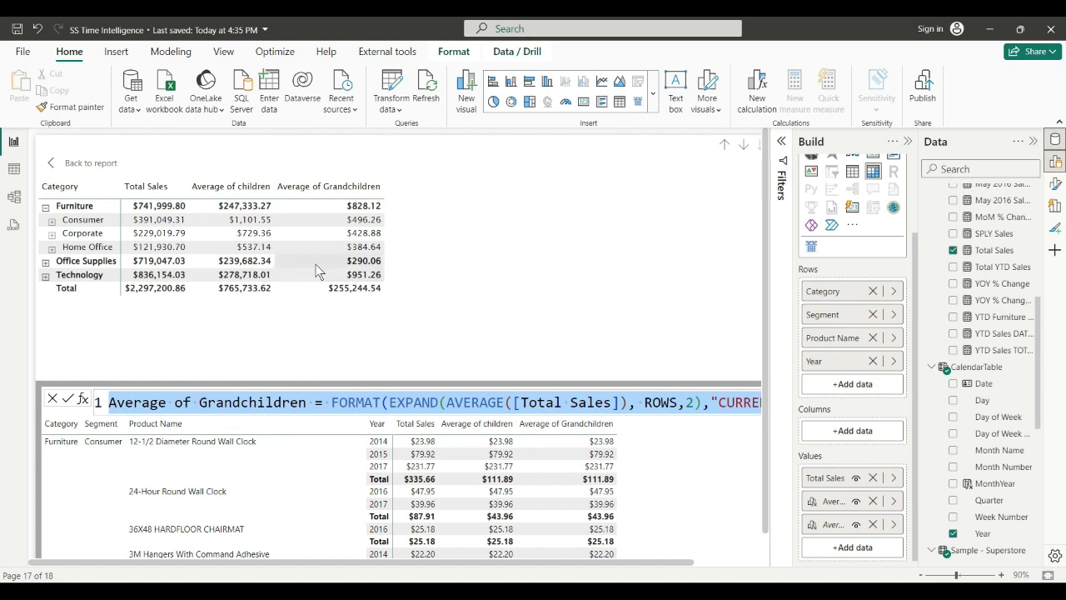
left_click(53, 401)
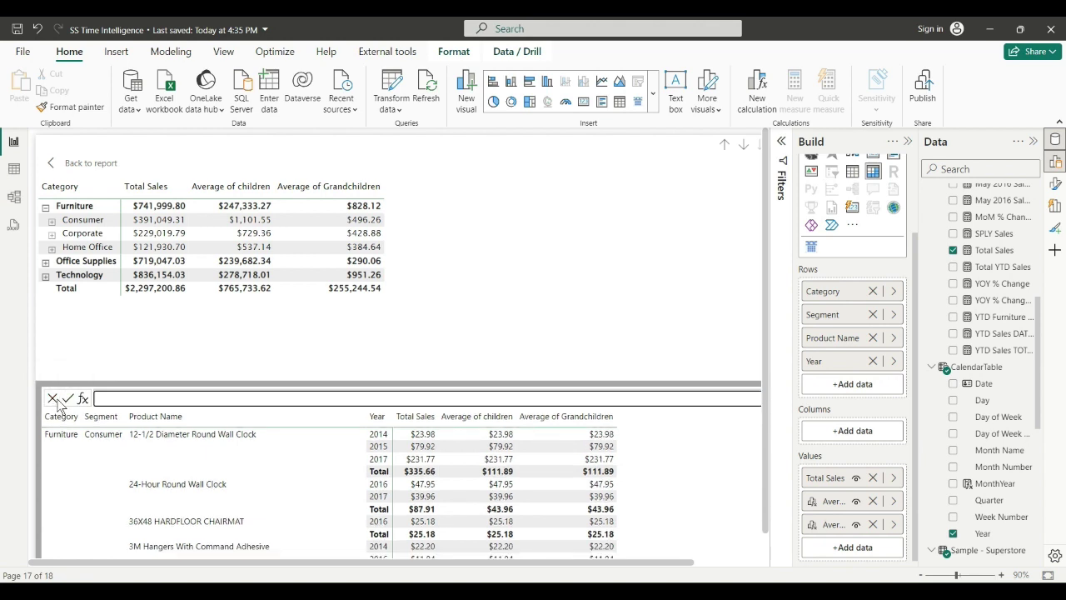
left_click(113, 400)
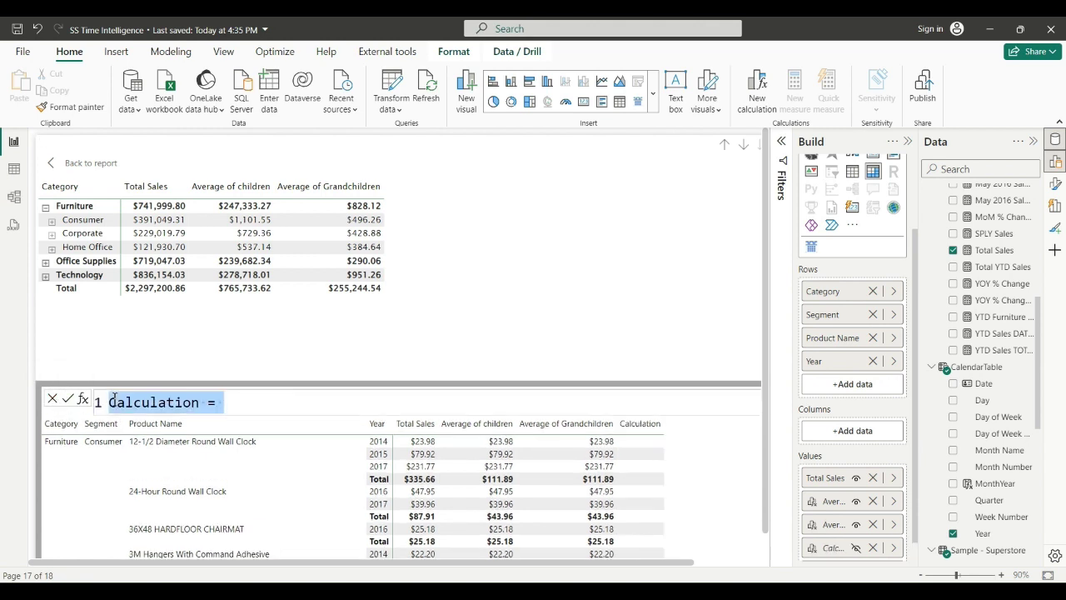
key("ctrl+v")
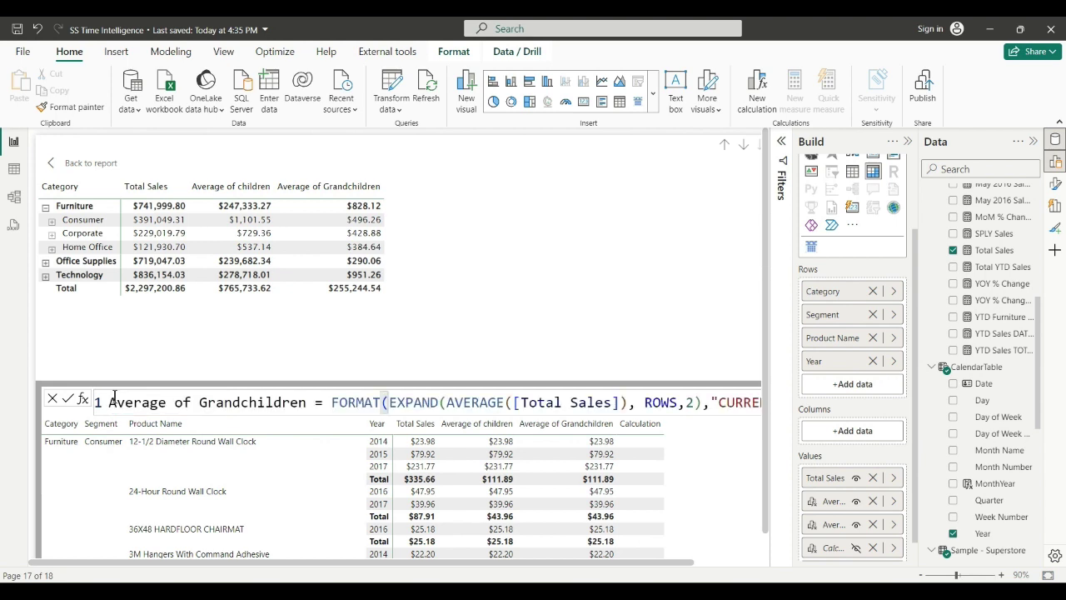
- Rename it Average of Lowestchildren, drop the ',2' level, change EXPAND to EXPANDALL, and commit
left_click_drag(198, 402, 237, 405)
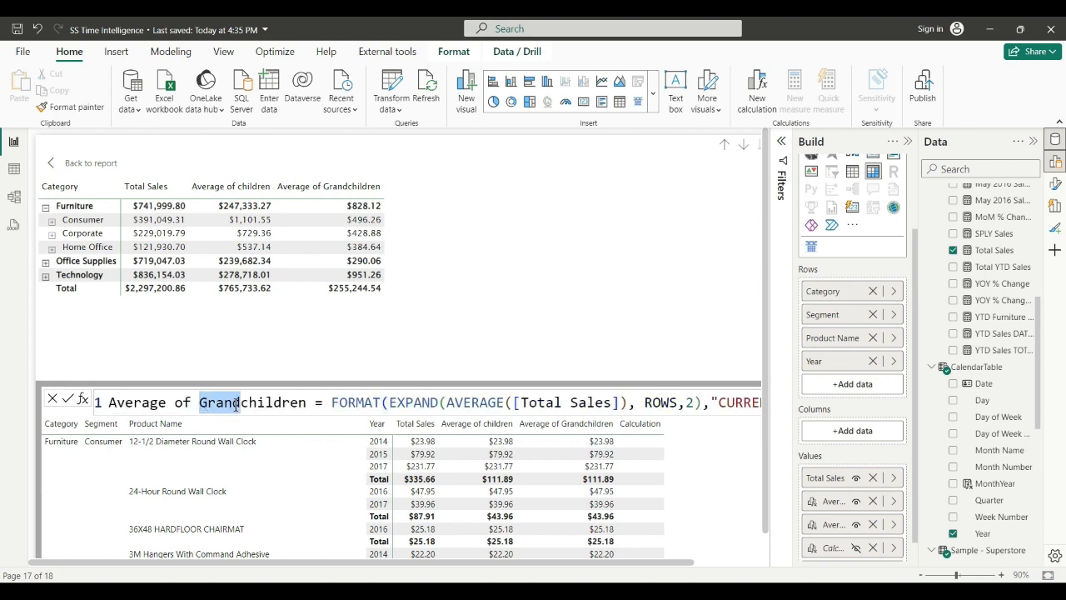
type("Lowest")
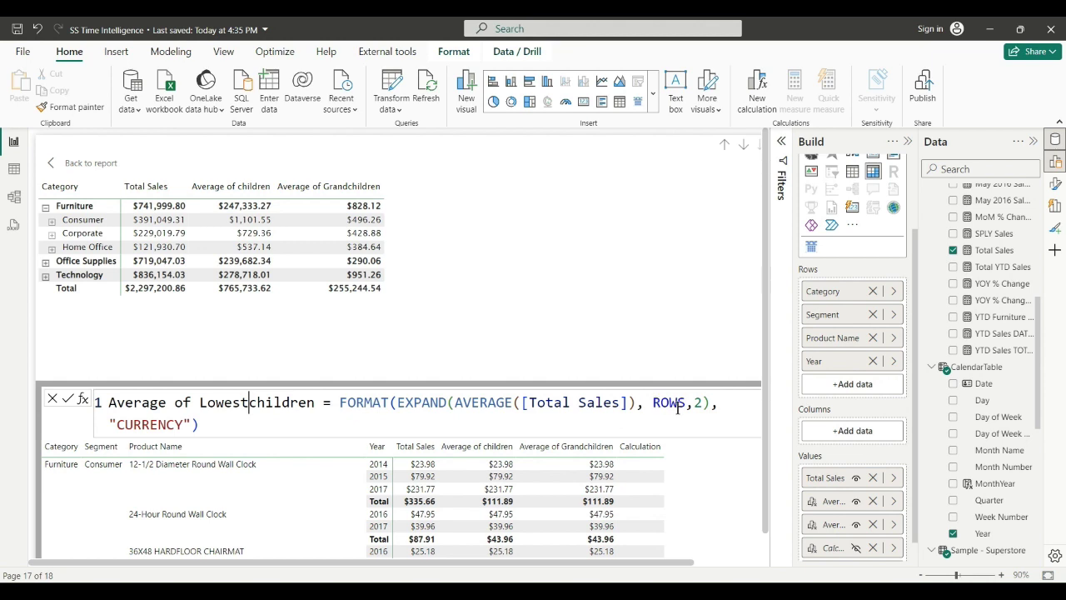
left_click_drag(702, 406, 692, 406)
key("BackSpace")
key("BackSpace")
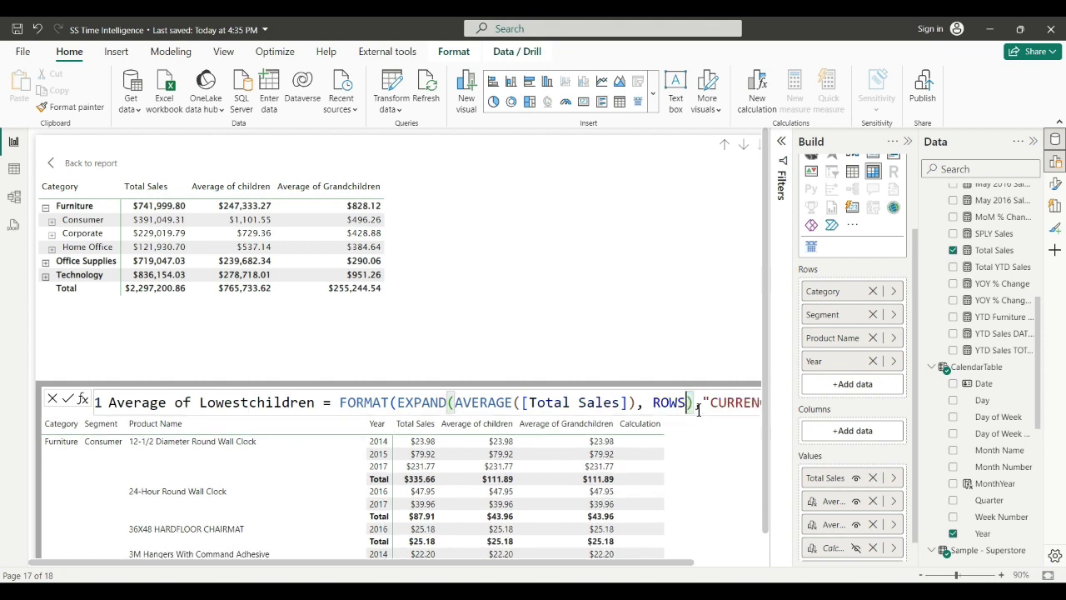
double_click(446, 403)
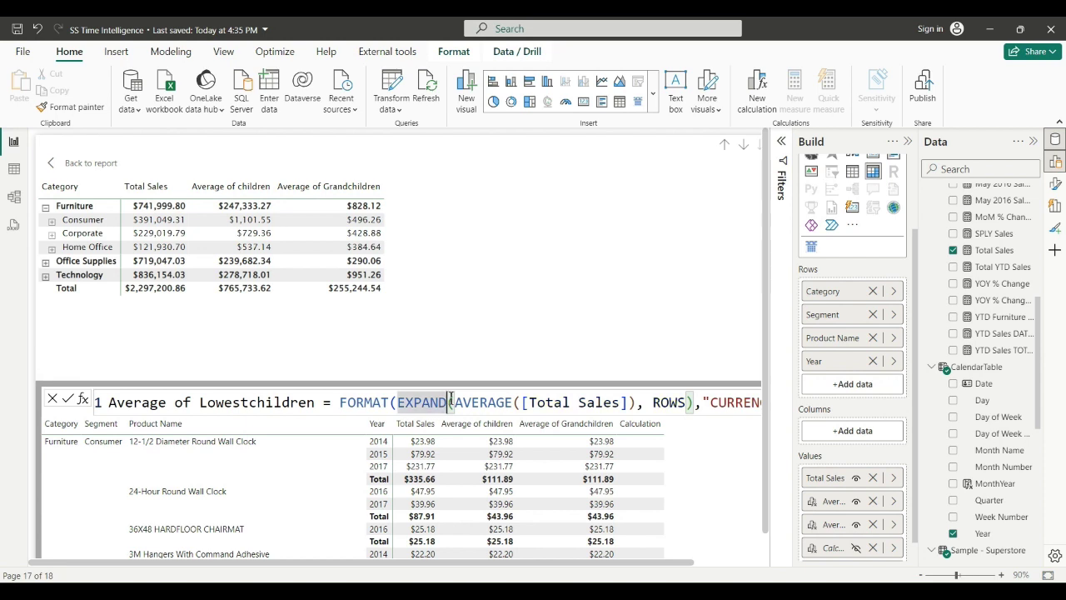
type("EXPANDALL")
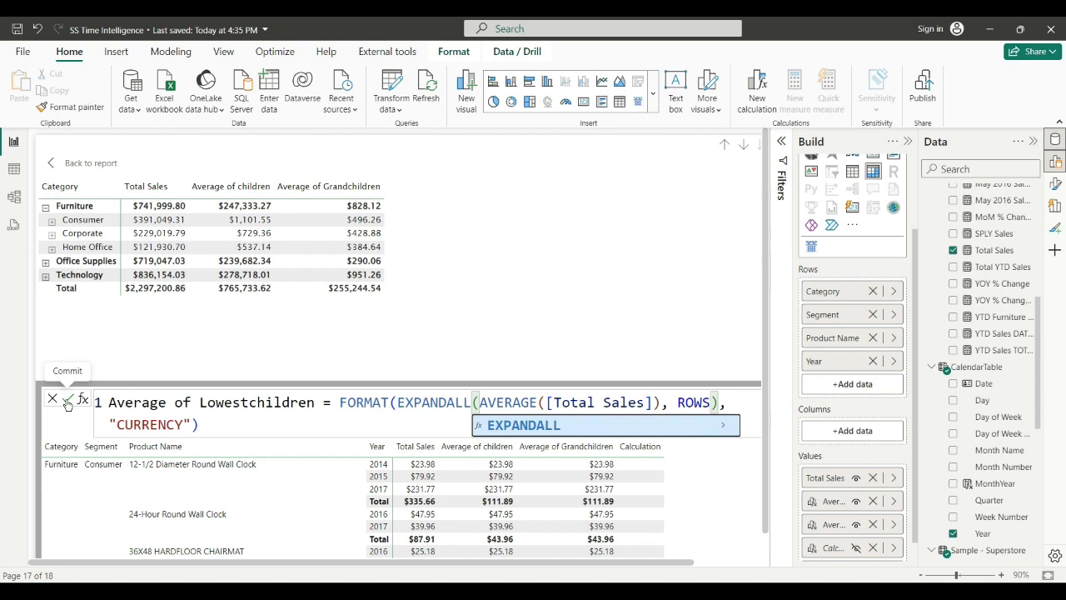
left_click(68, 403)
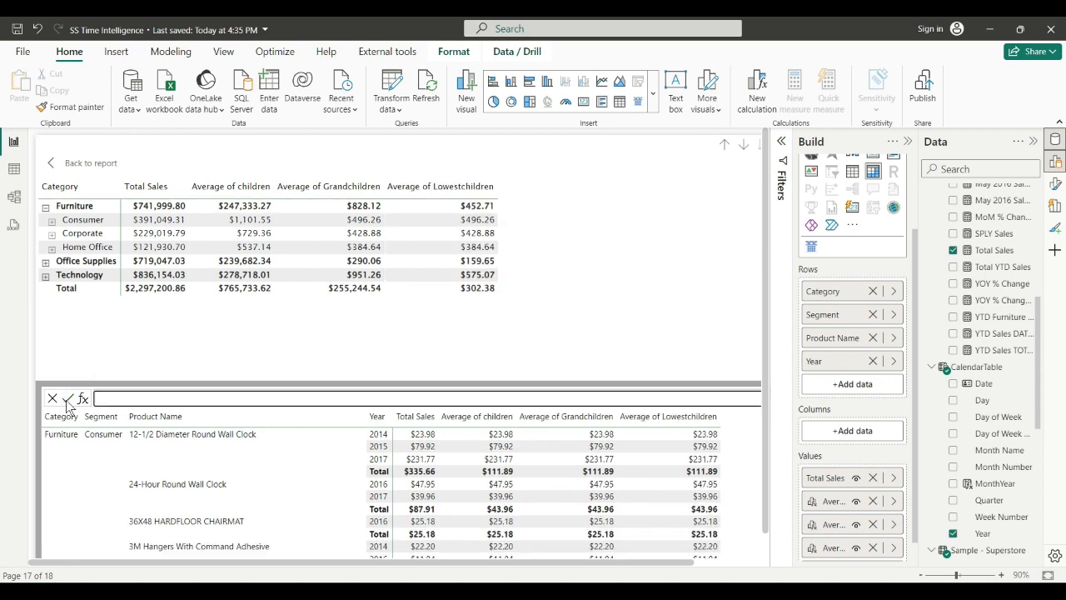